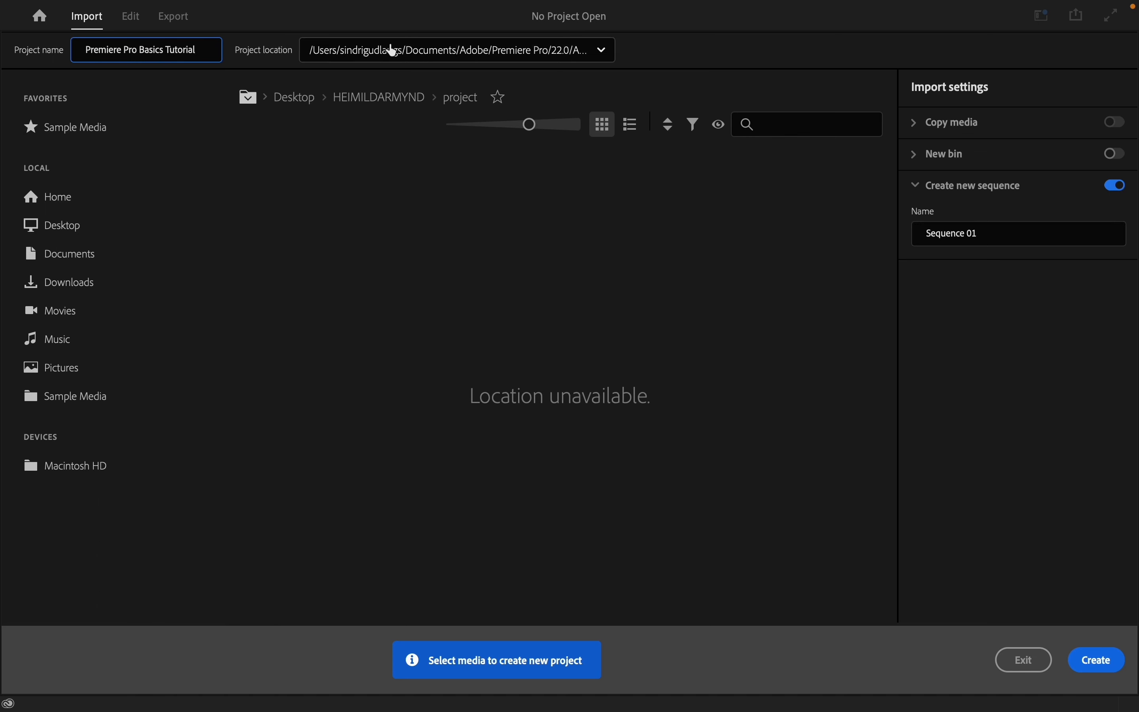
Create a new folder on the desktop named Premiere Pro Basics Tutorial Project
key(ctrl+Left)
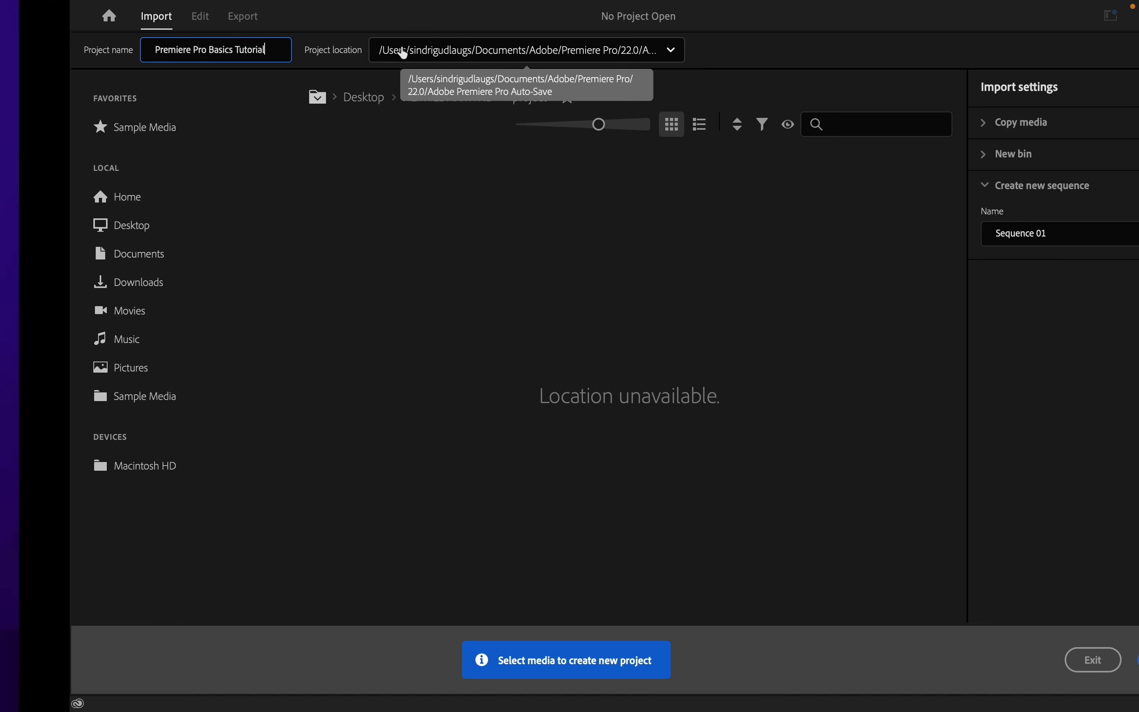
right_click(542, 297)
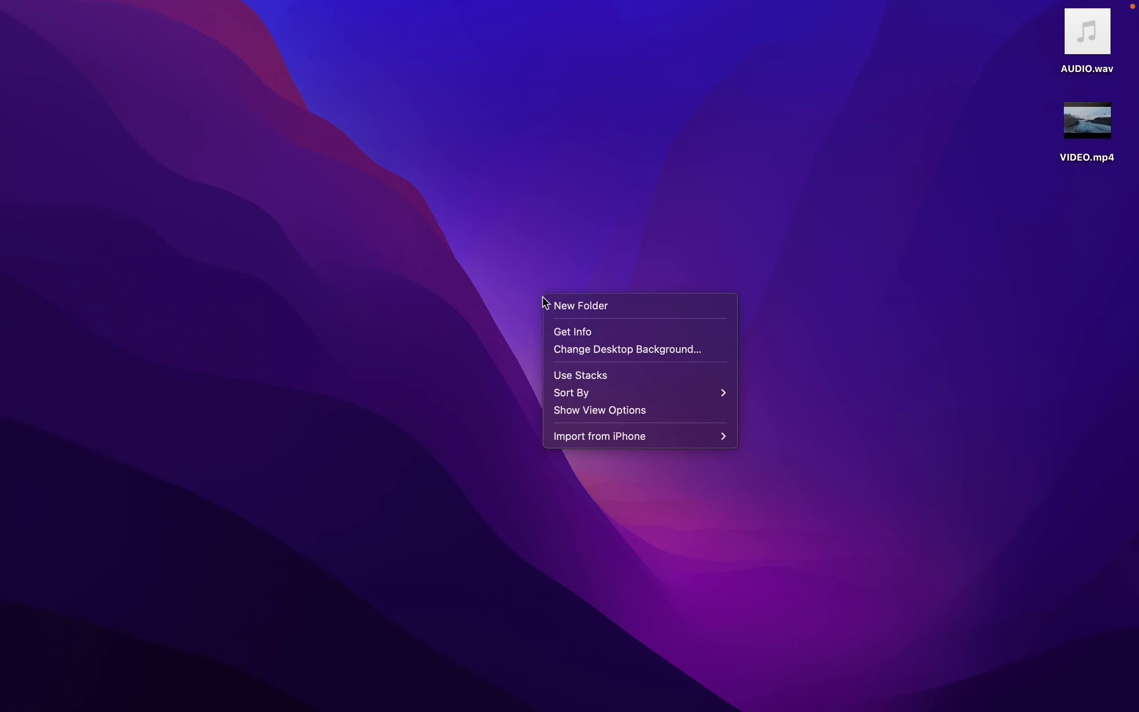
click(559, 299)
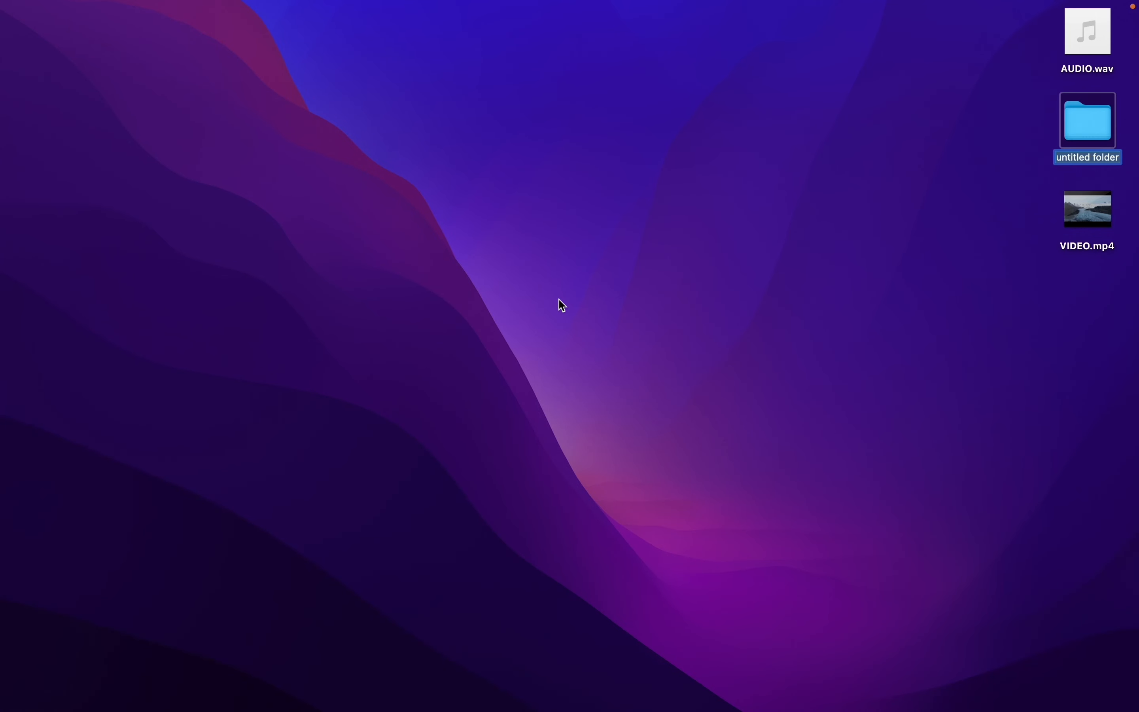
text(Premiere Pro Ba)
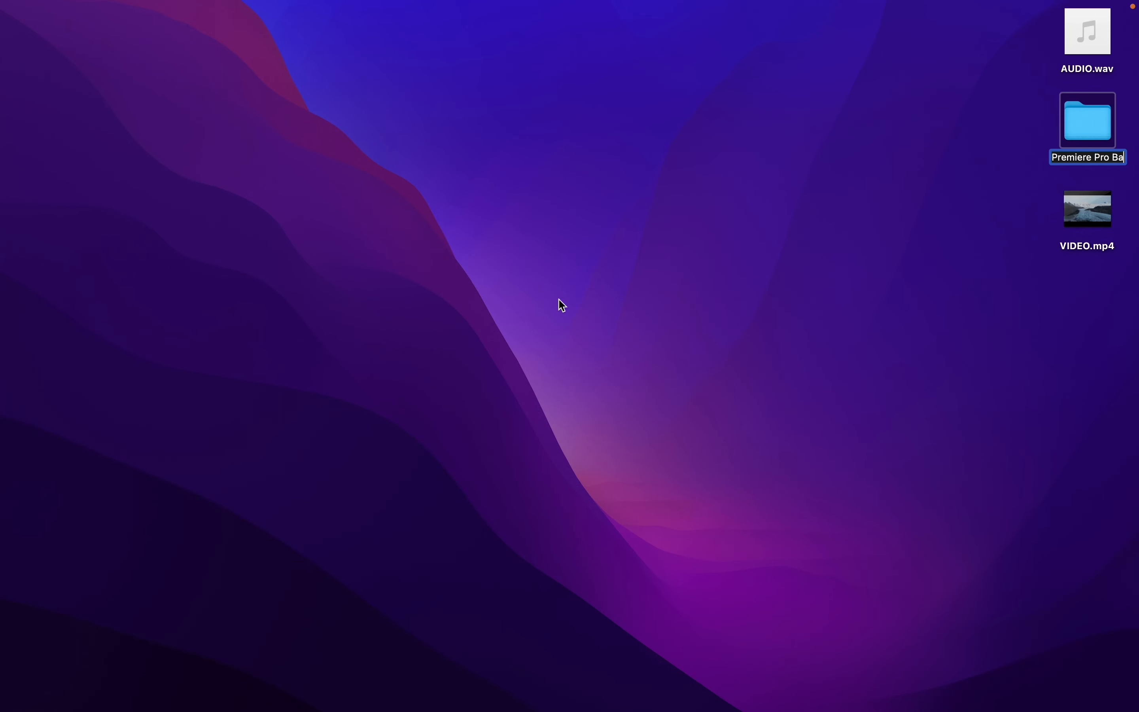
text(sics Tutorial Project)
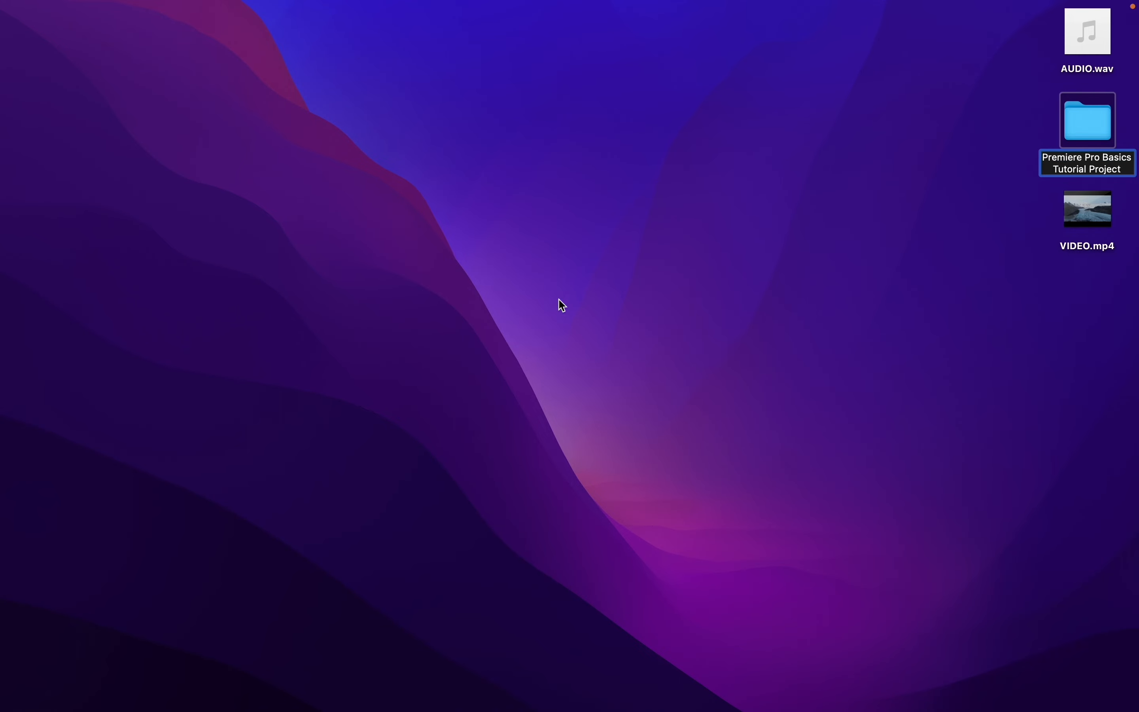
key(Return)
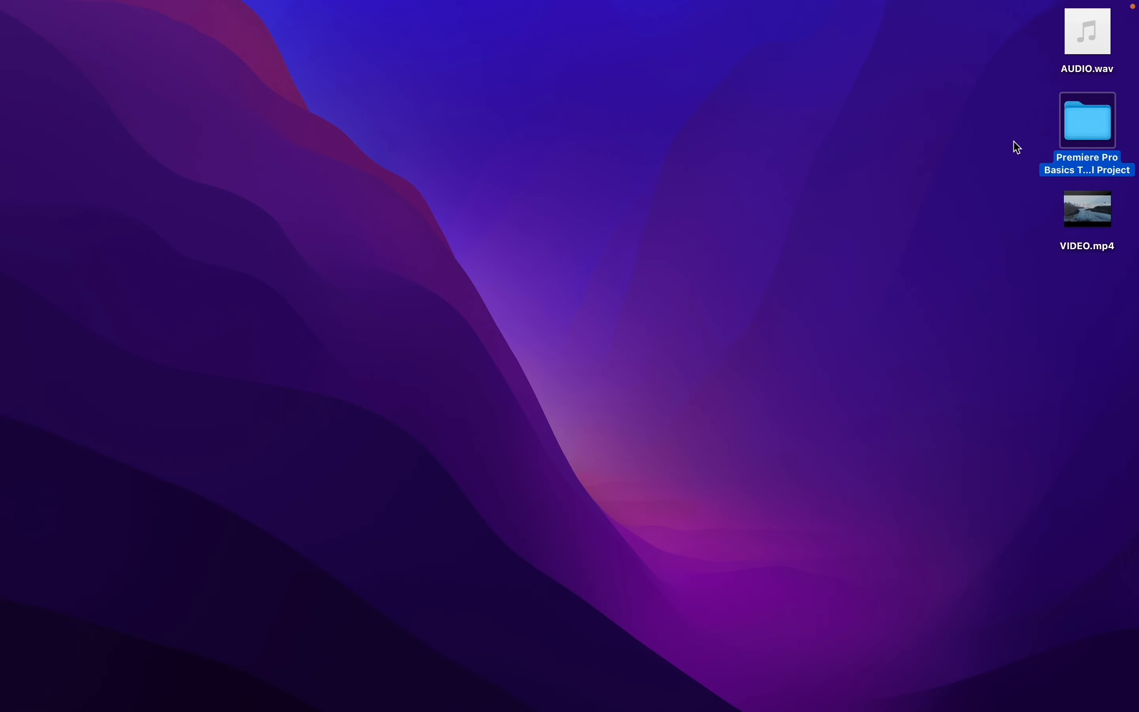
Open the project folder, create a subfolder named VIDEO, and move VIDEO.mp4 into it
double_click(1098, 119)
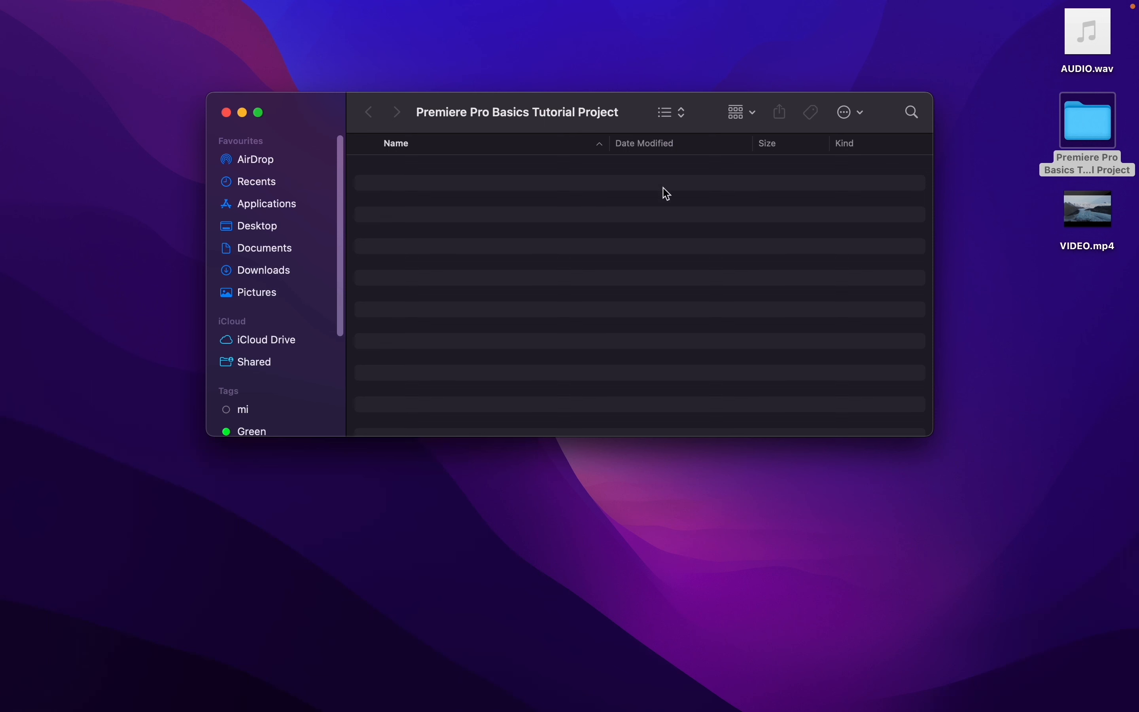
right_click(536, 235)
click(542, 236)
text(VIDEO)
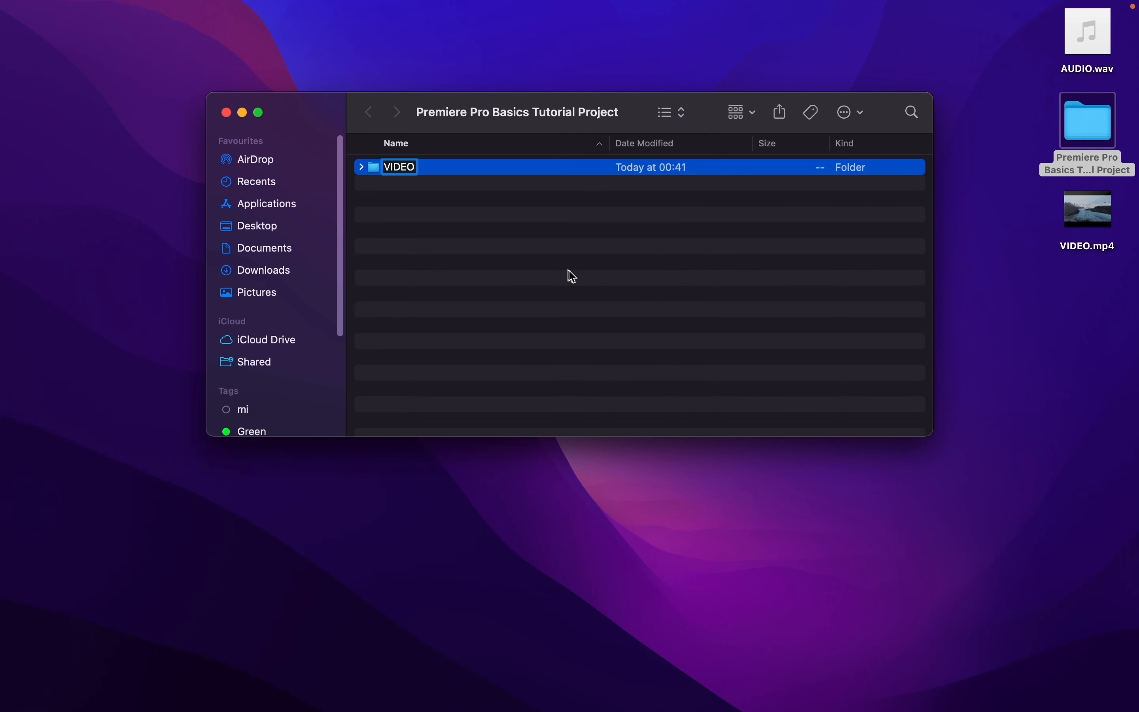
key(Return)
click(1080, 247)
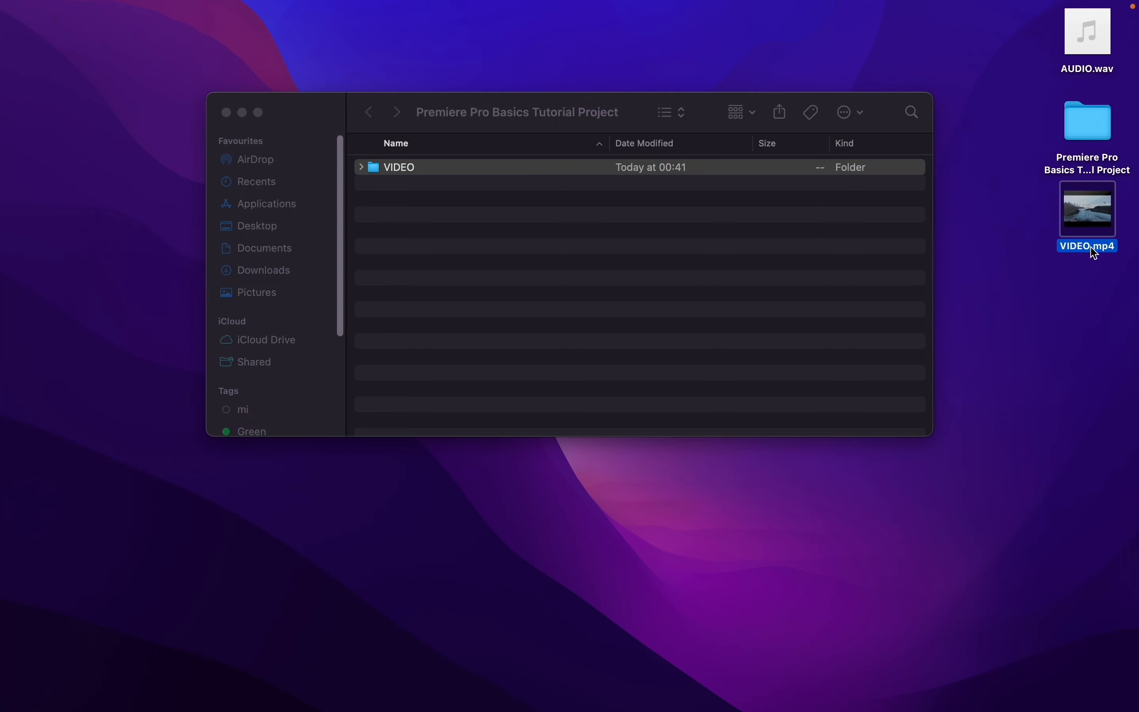
drag(1091, 247, 408, 168)
Create a subfolder named AUDIO, move AUDIO.wav into it, and close the folder window
right_click(424, 215)
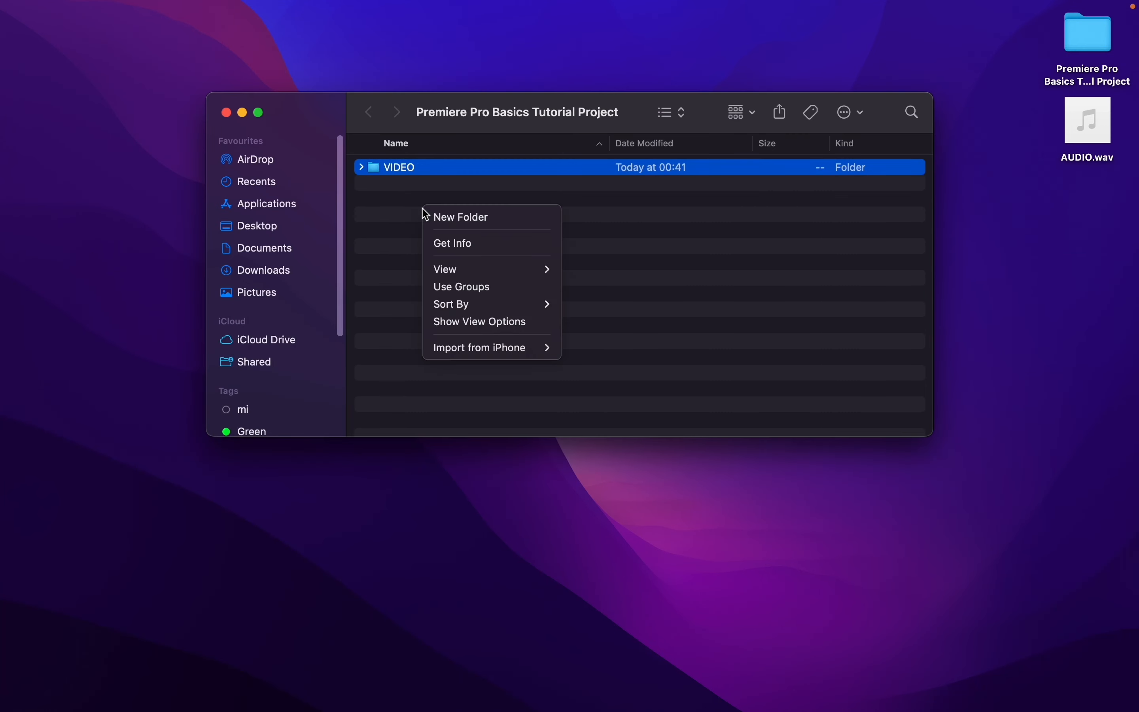
click(446, 216)
text(AUD)
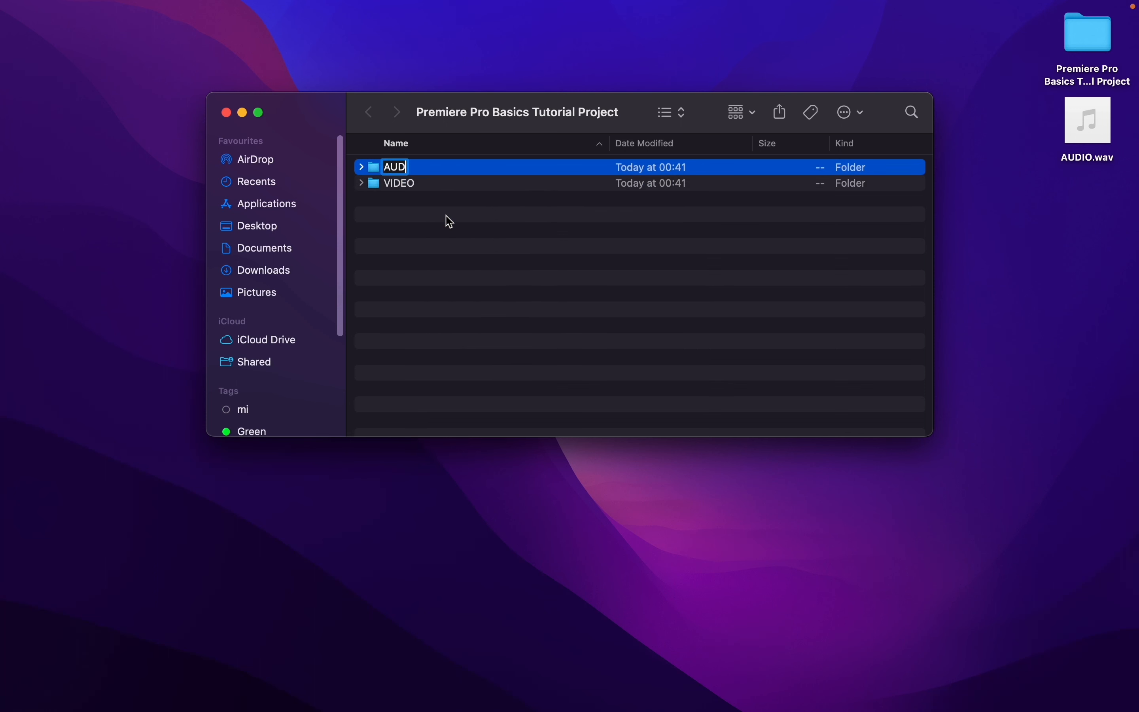
text(IO)
key(Return)
click(1085, 161)
drag(1085, 162, 413, 173)
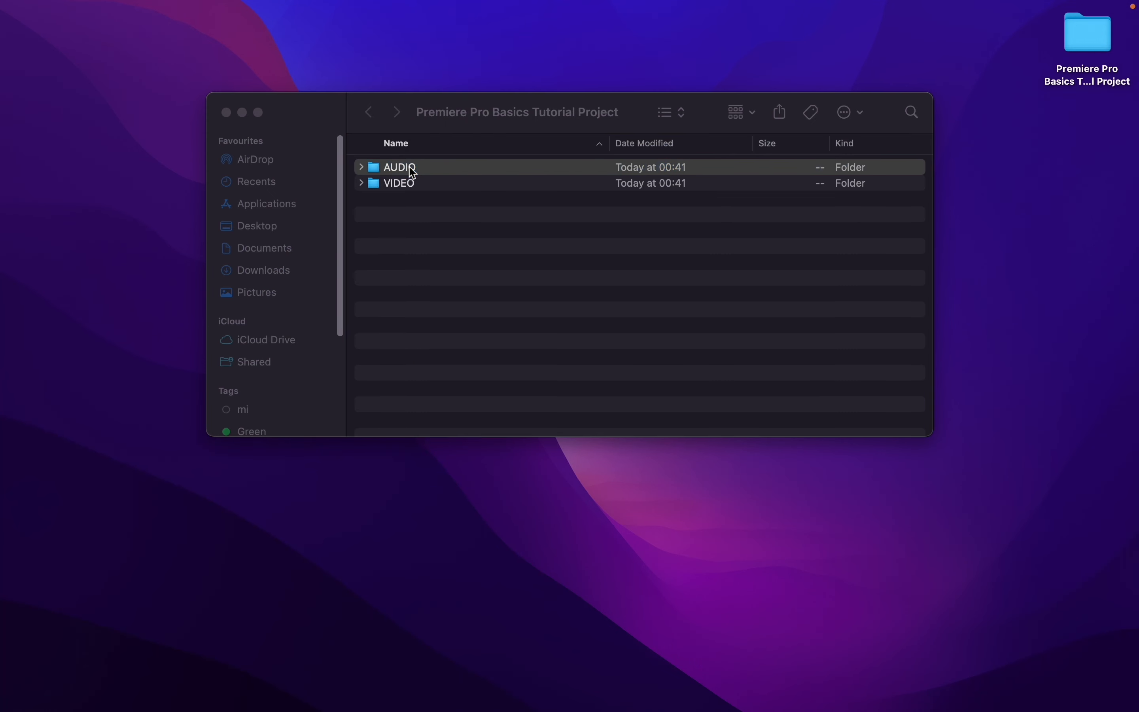
click(225, 112)
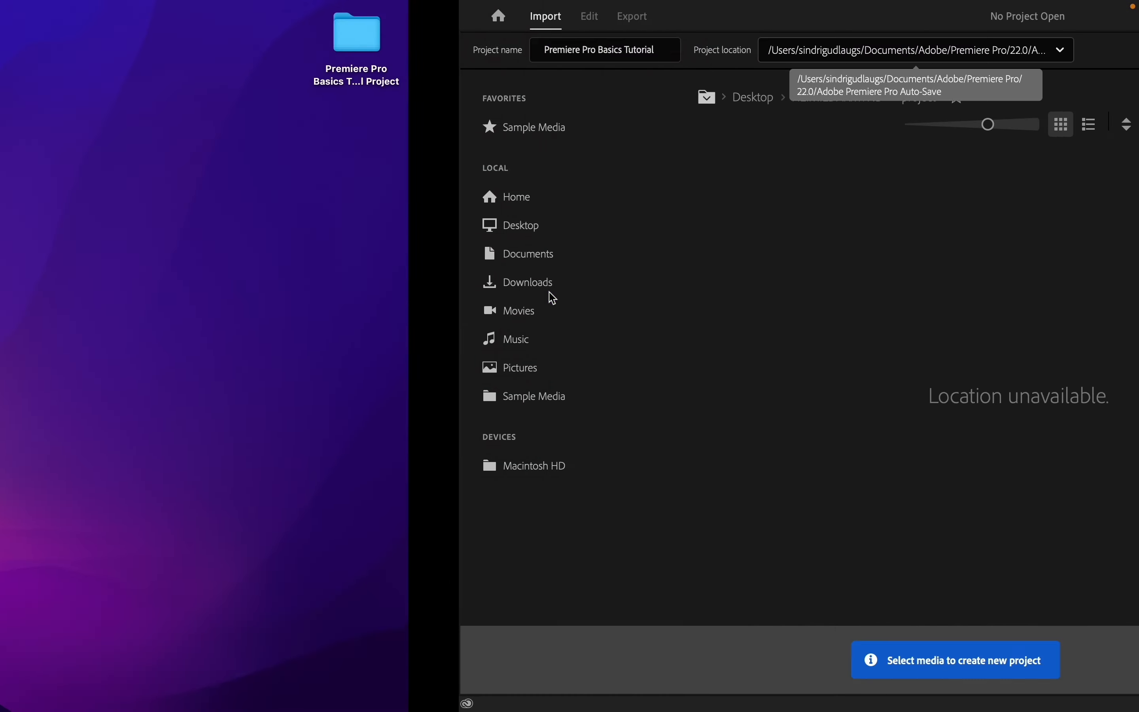
Set the project location to the Premiere Pro Basics Tutorial Project folder on the Desktop and create the project
click(602, 49)
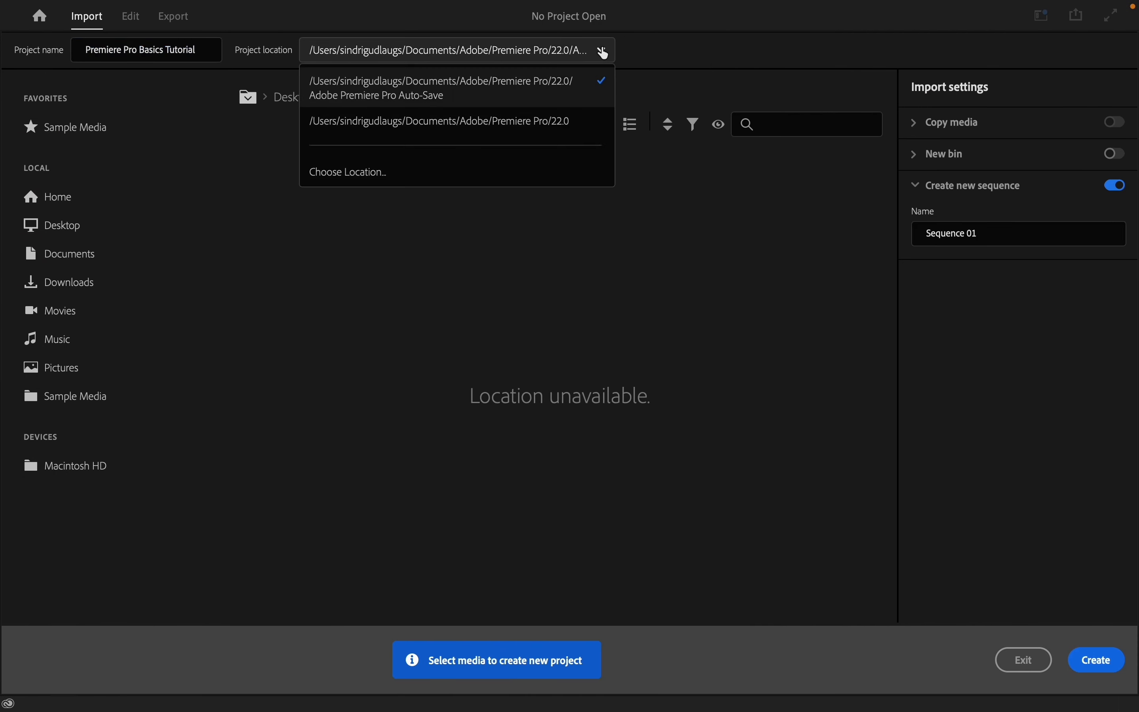
click(459, 170)
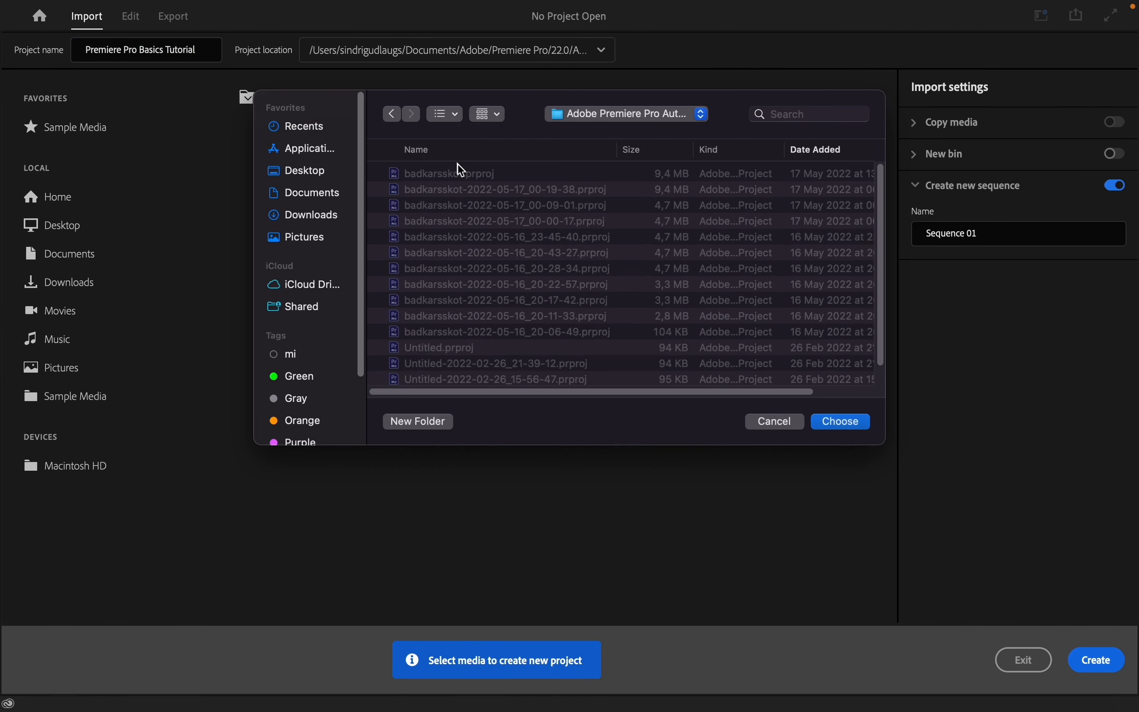
click(311, 171)
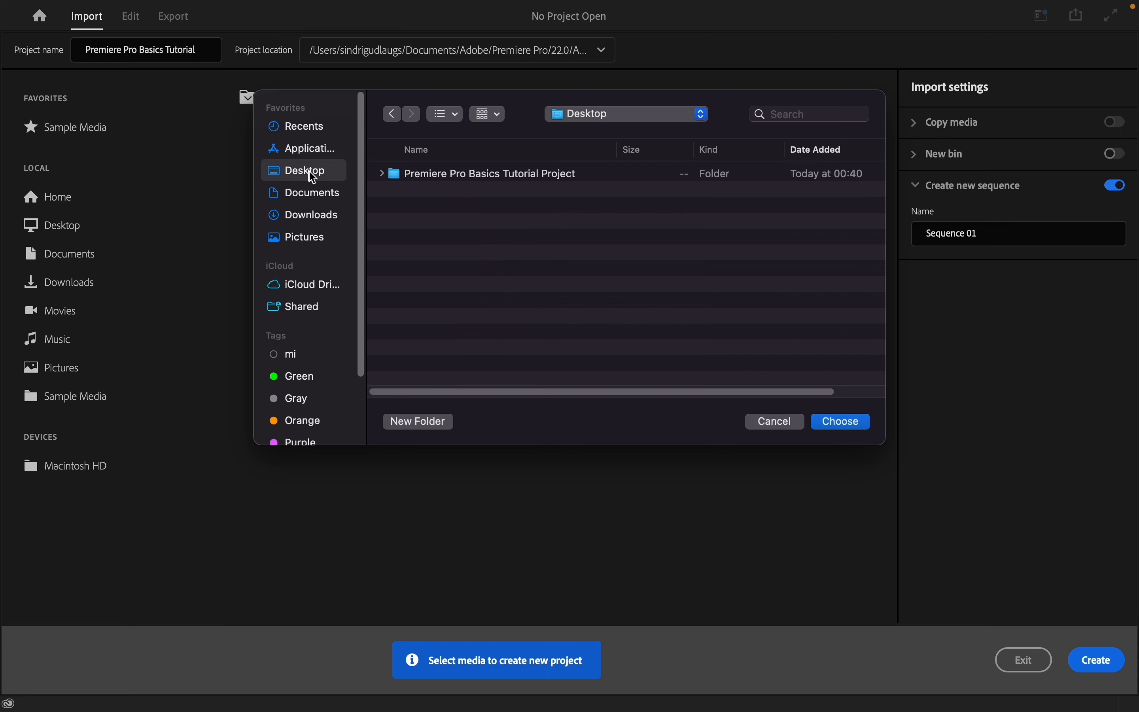
double_click(480, 178)
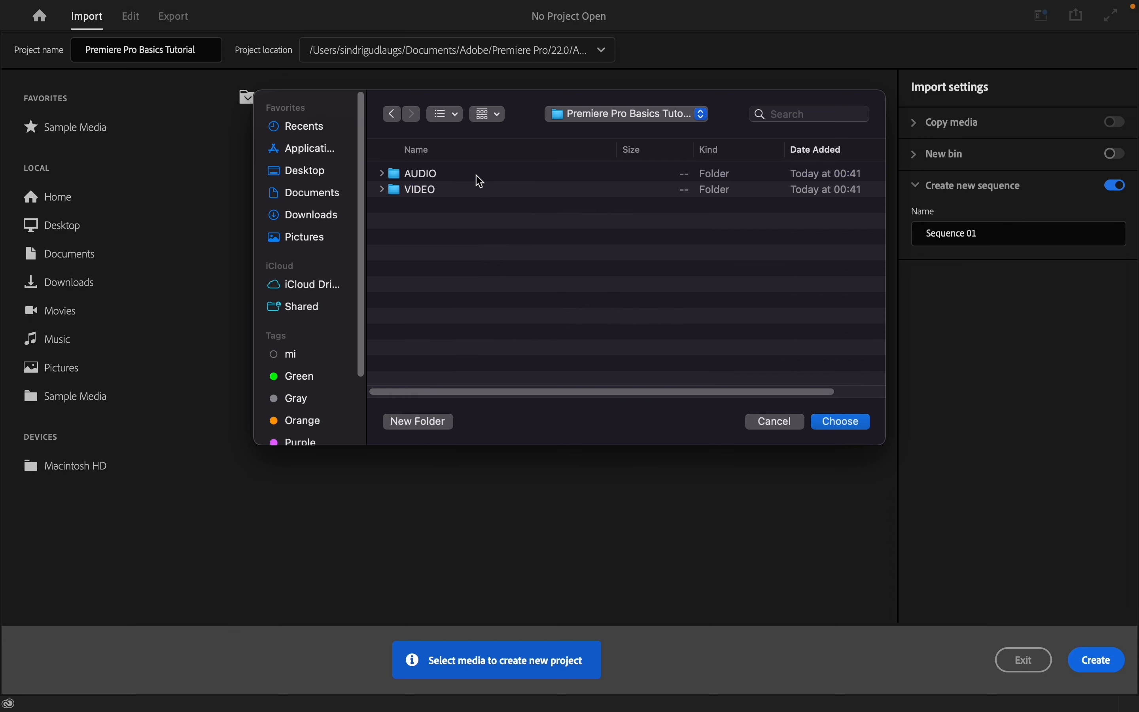
click(837, 423)
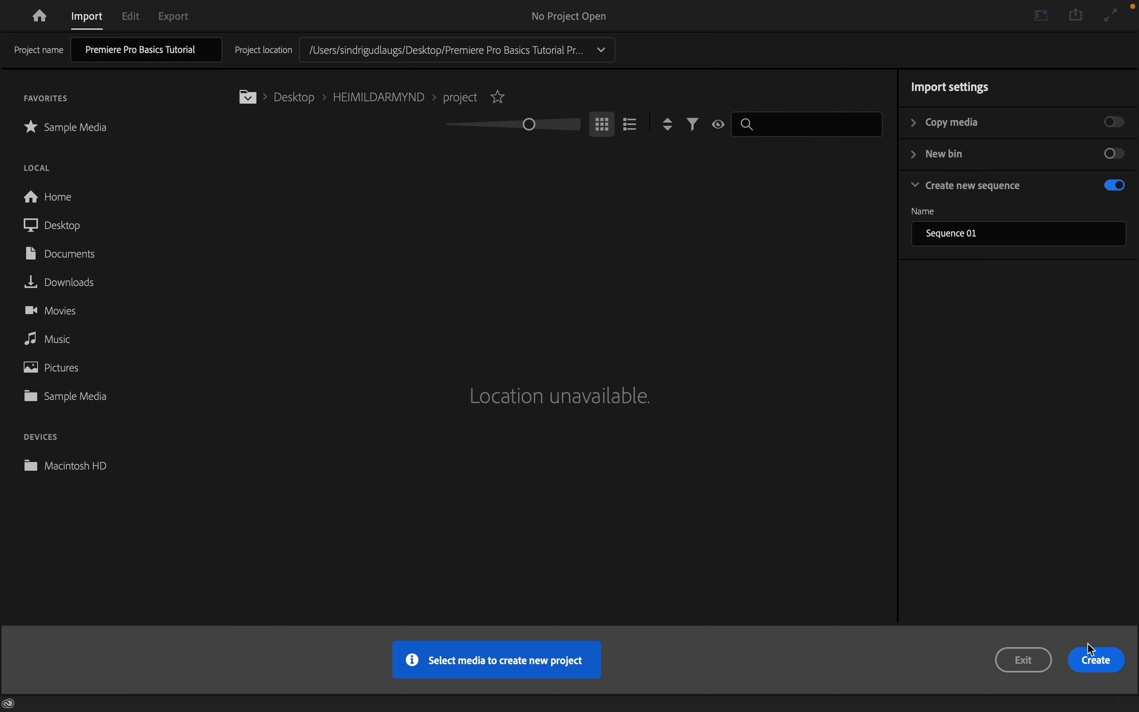
click(1094, 658)
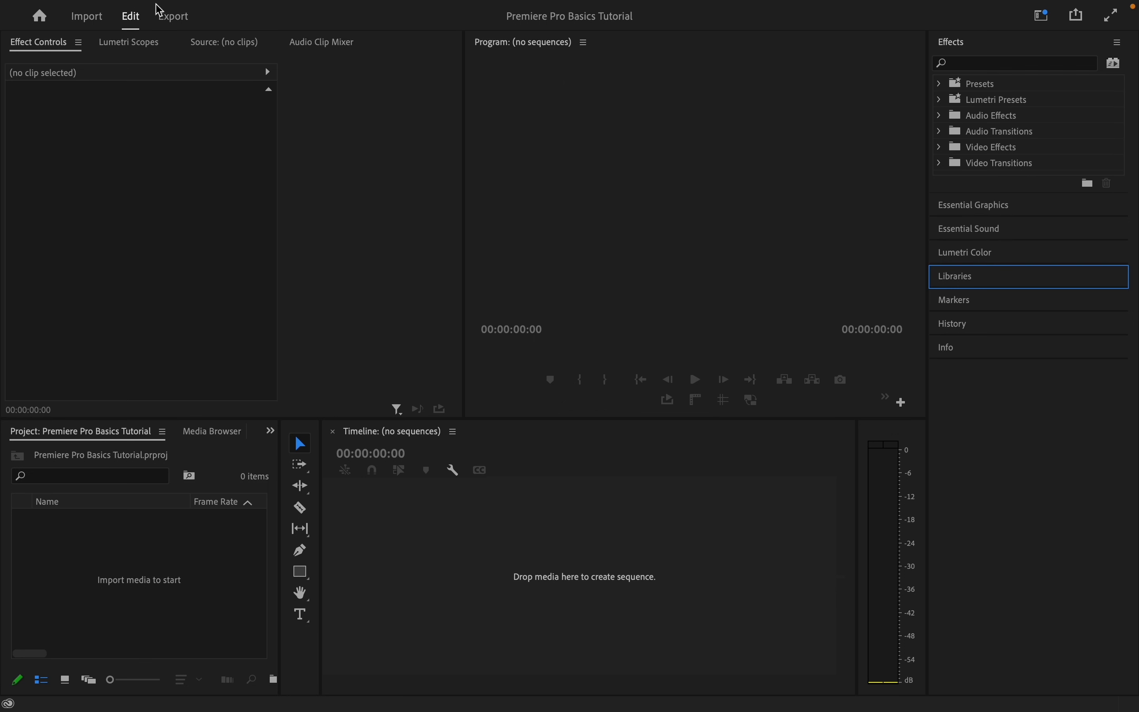
Start a new sequence and set its editing mode to Custom with a 25,00 frames/second timebase
click(136, 10)
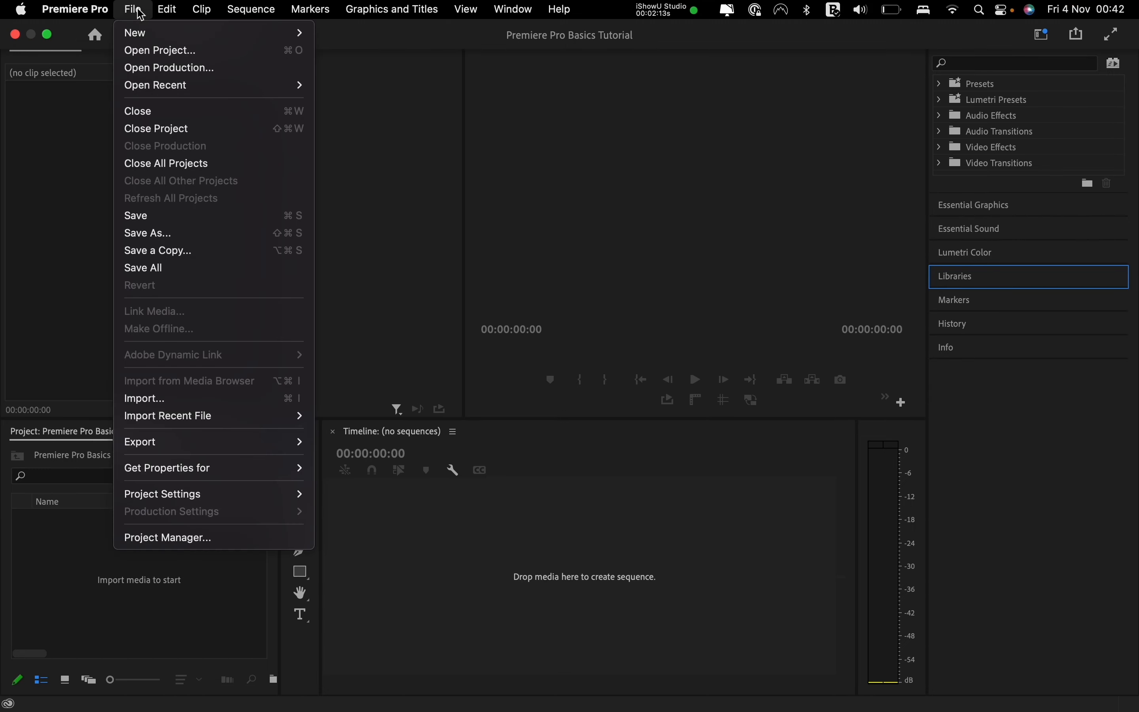
mouse_move(143, 32)
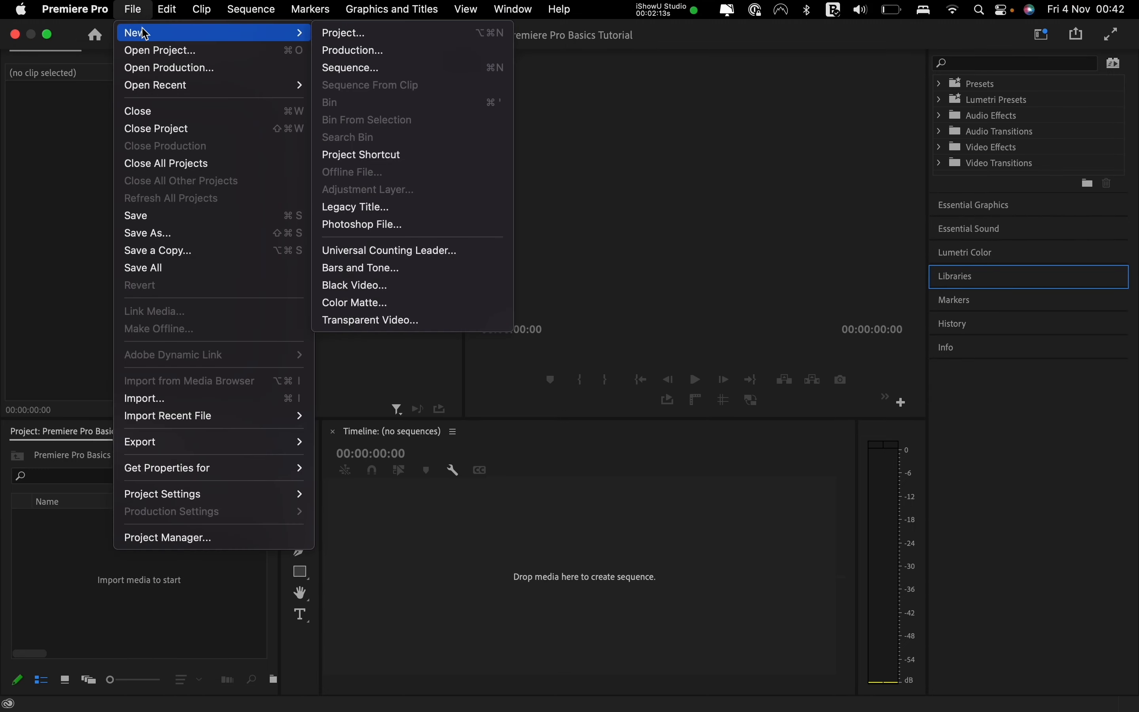
click(397, 69)
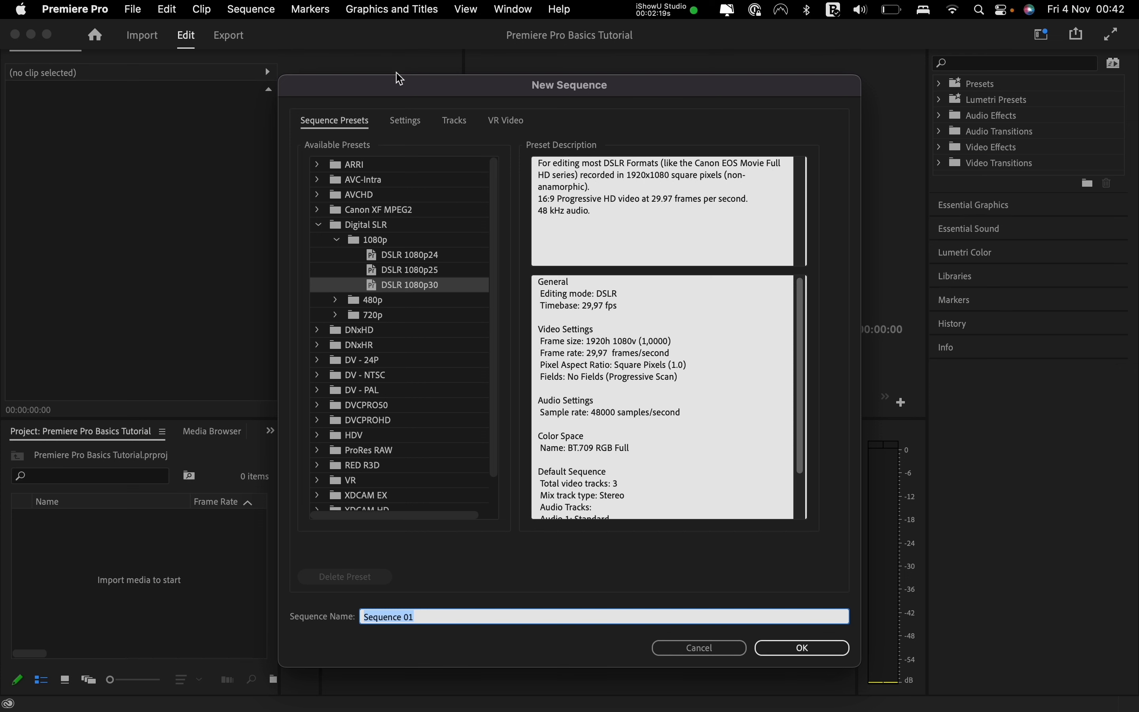
click(408, 121)
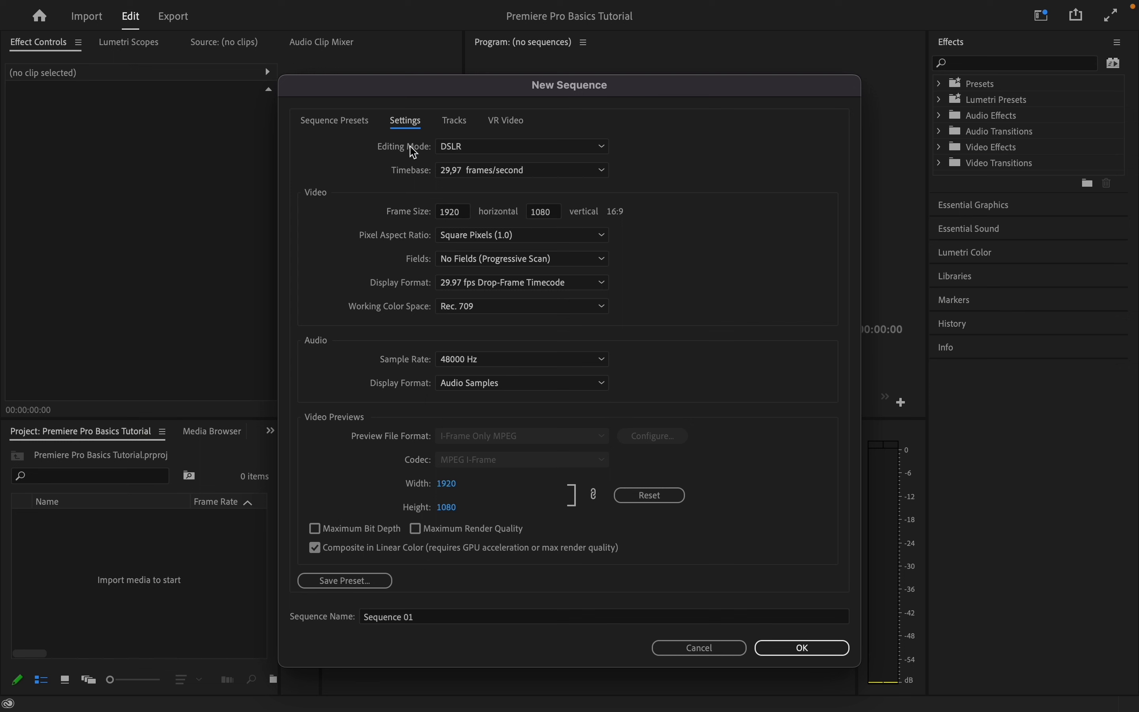
click(508, 151)
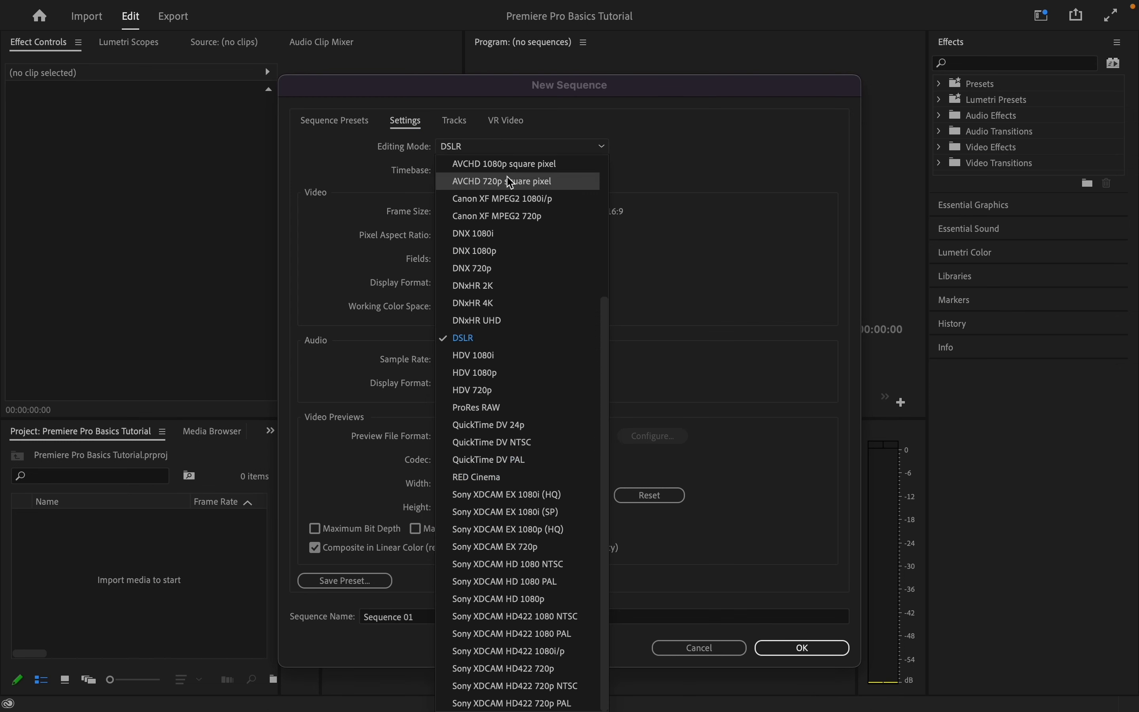
scroll(507, 176, up, 5)
click(504, 167)
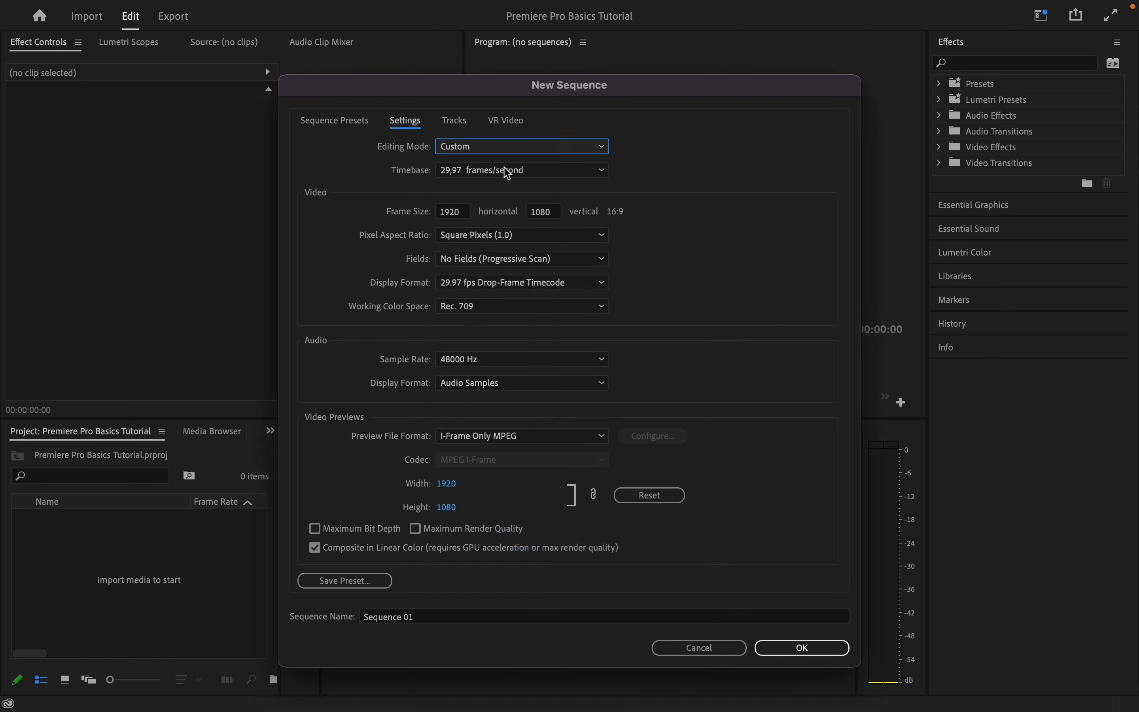
click(566, 175)
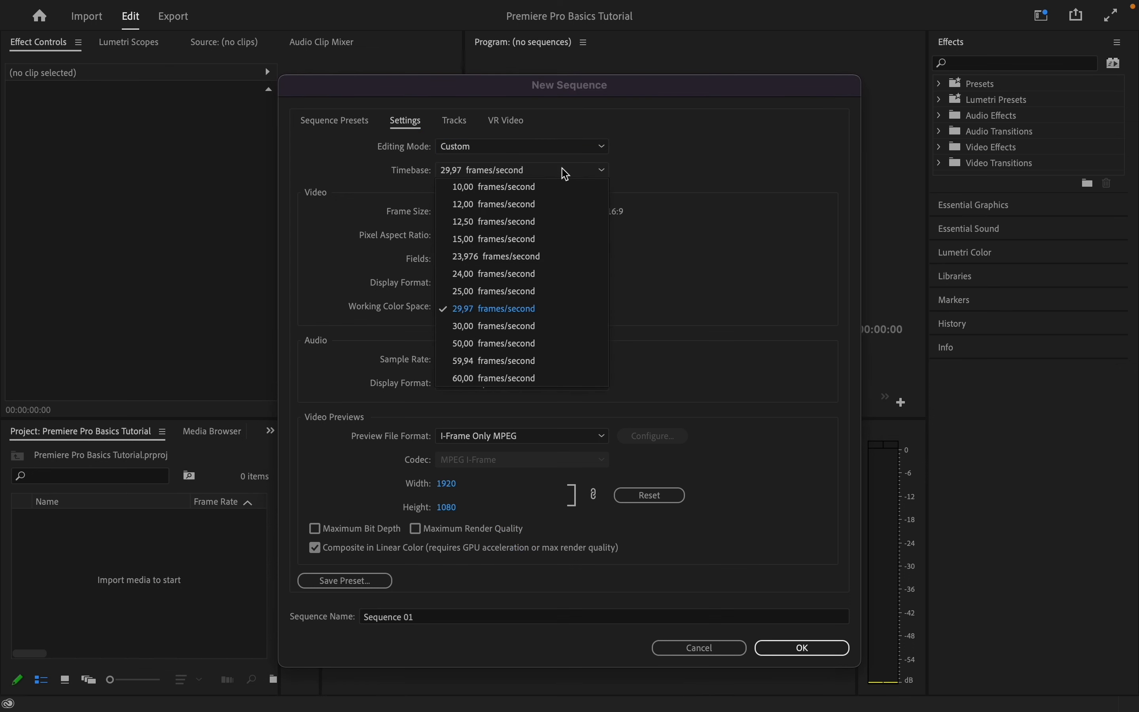
click(558, 292)
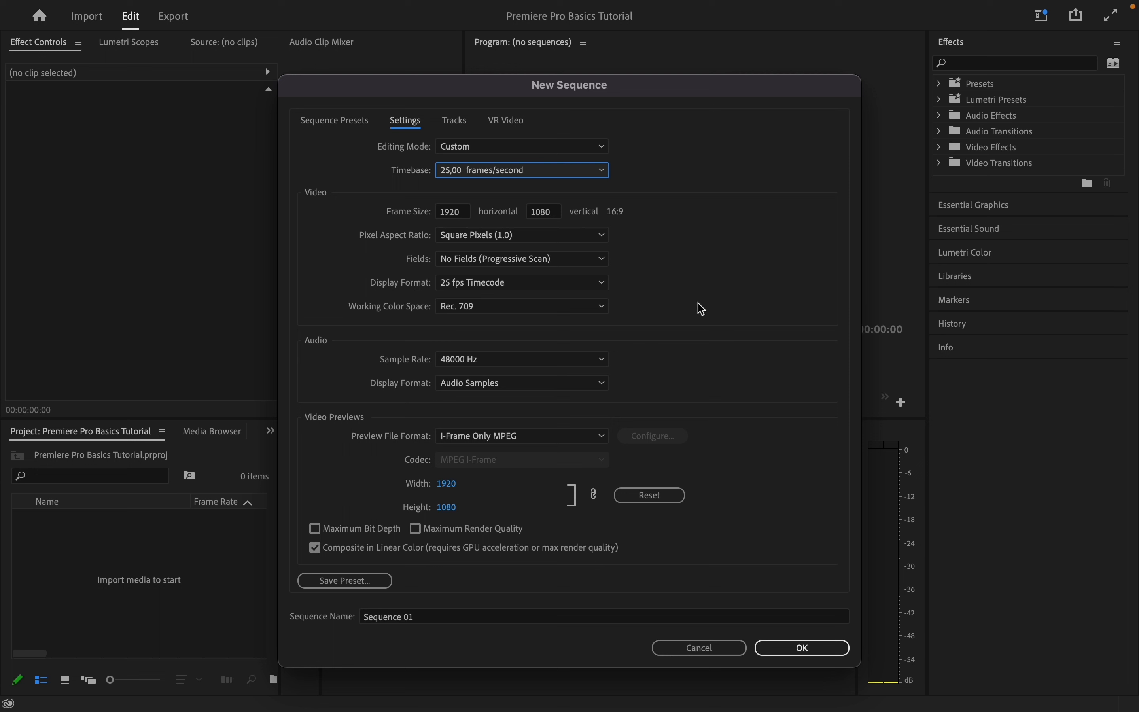
Name the sequence PPBT Seq 1 and confirm the new sequence
click(511, 616)
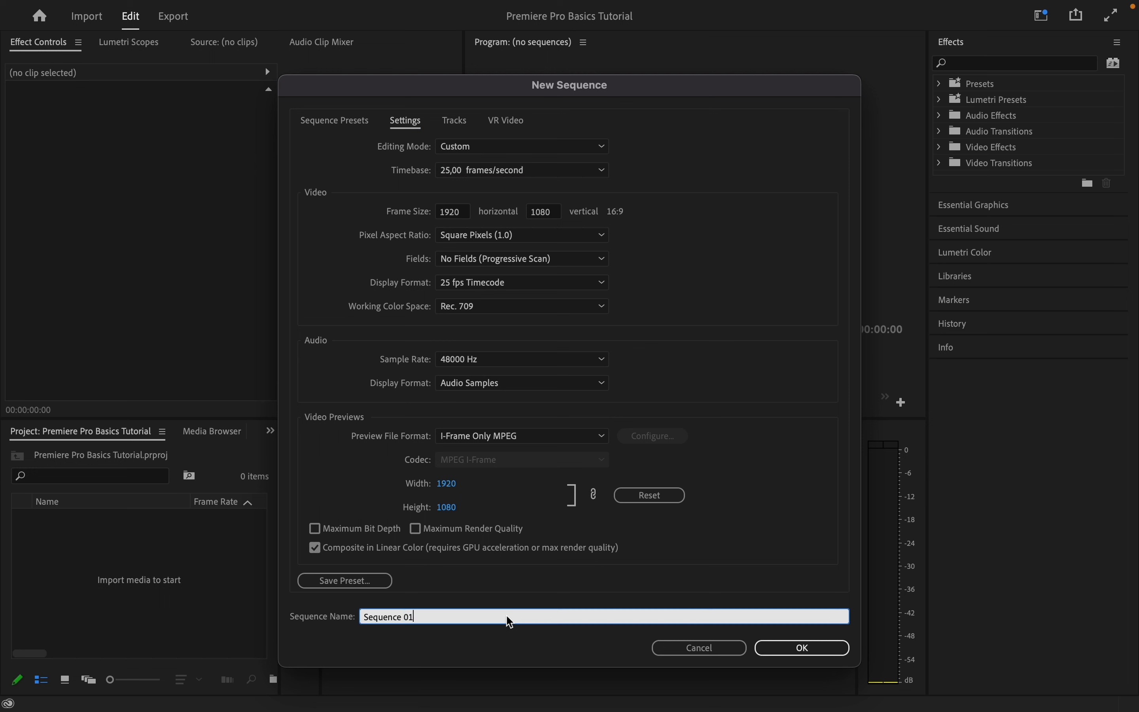
text(PPBT Seq 1)
click(803, 648)
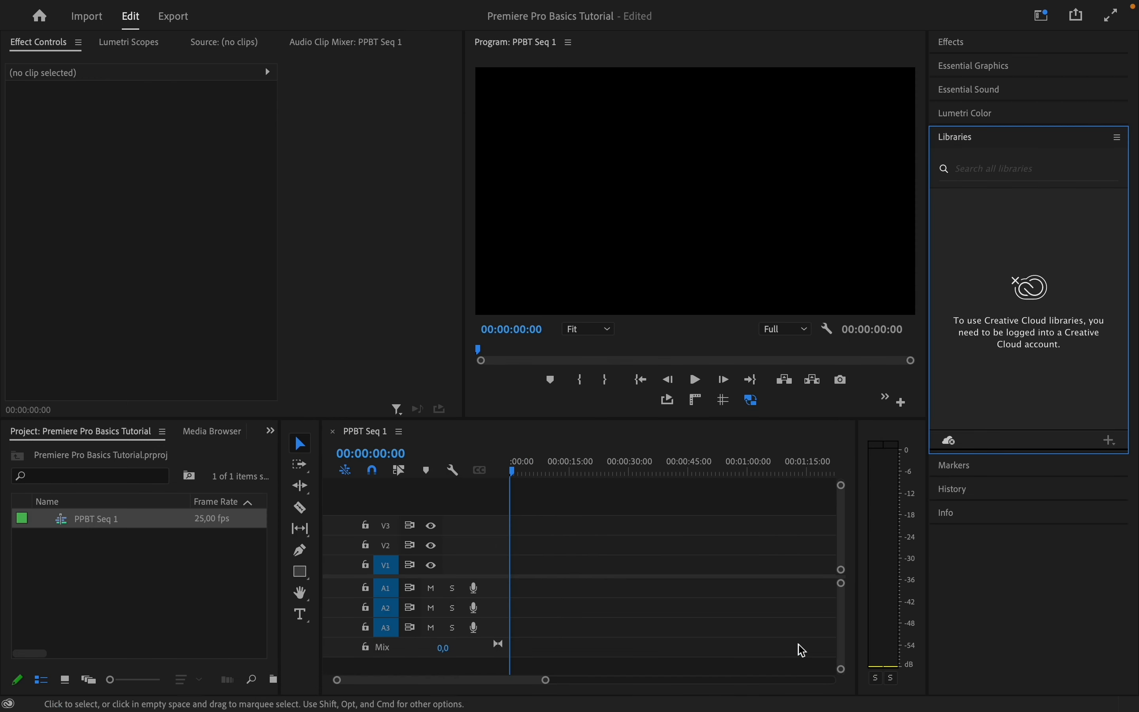
Switch the project panel to icon view, then freeform view, and back to list view
click(70, 684)
click(90, 683)
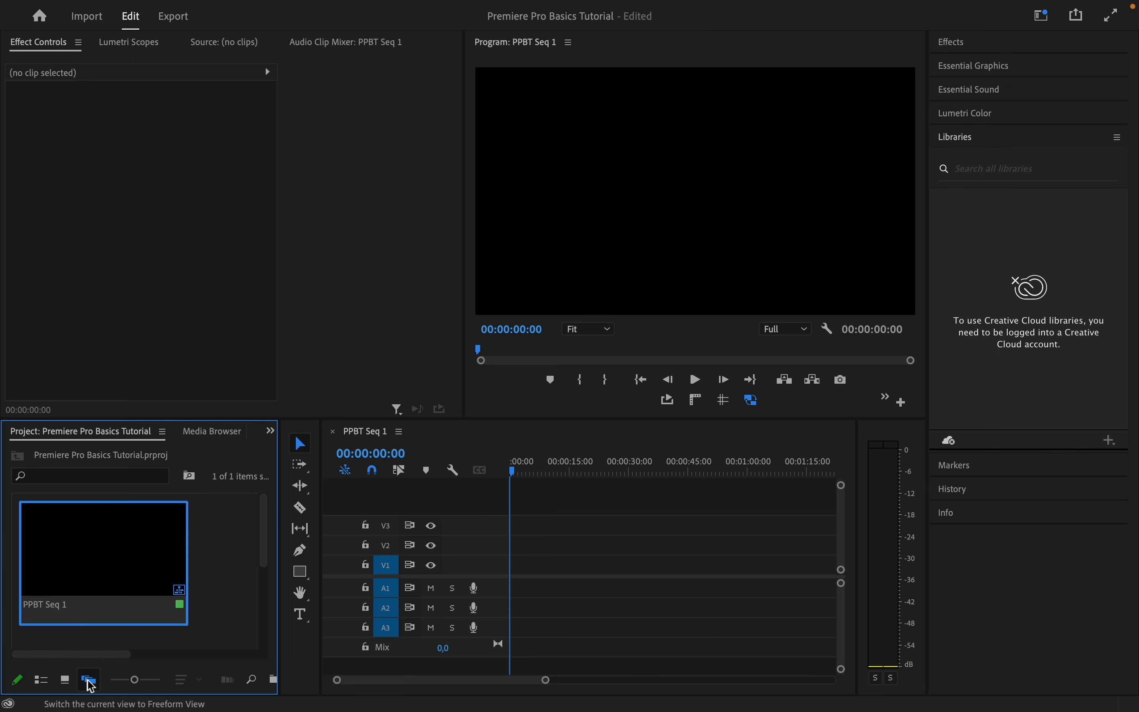
click(42, 682)
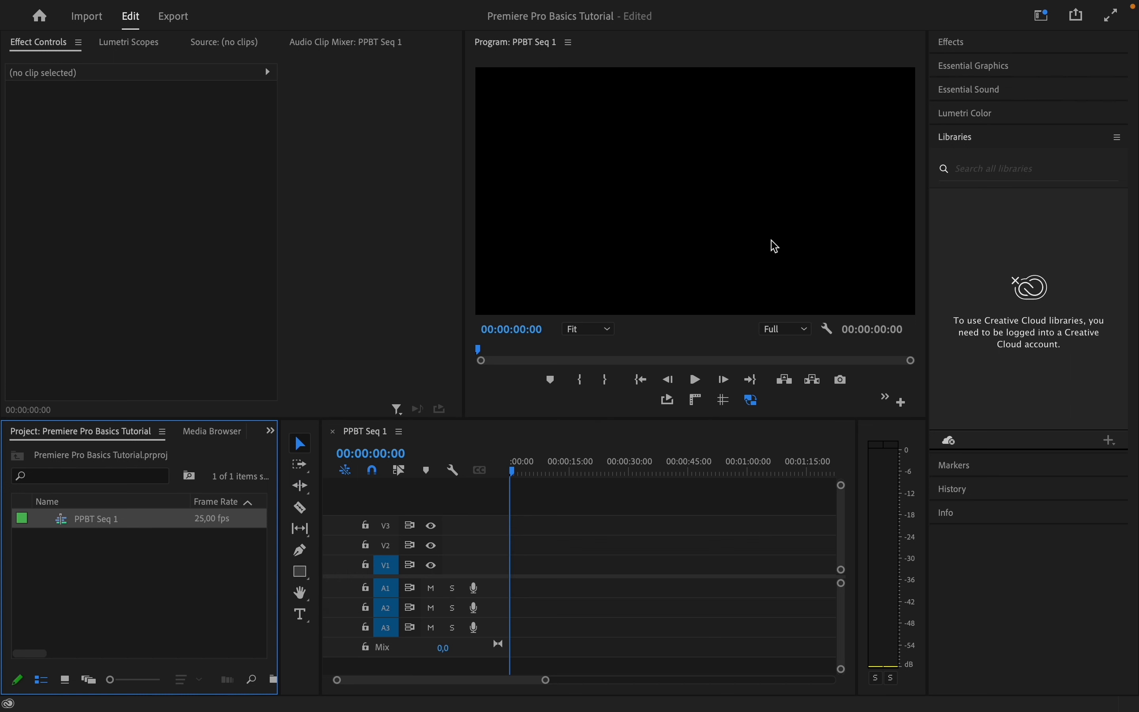
Browse the list of available workspaces without changing the layout
click(1041, 19)
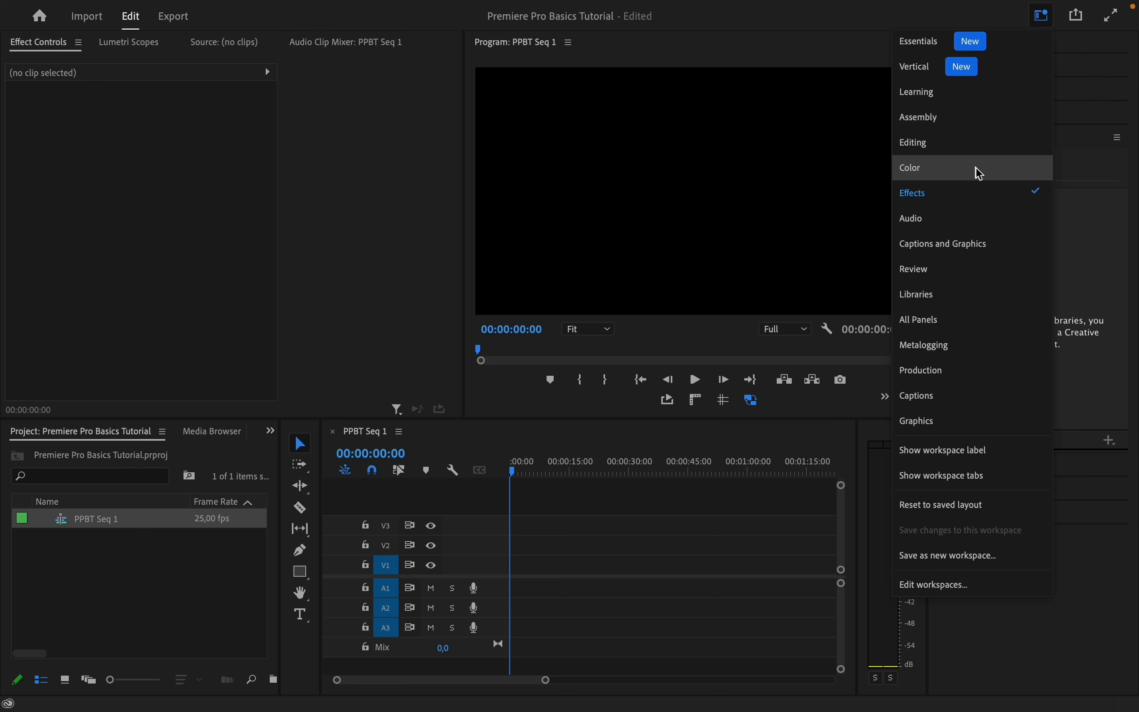
click(1041, 20)
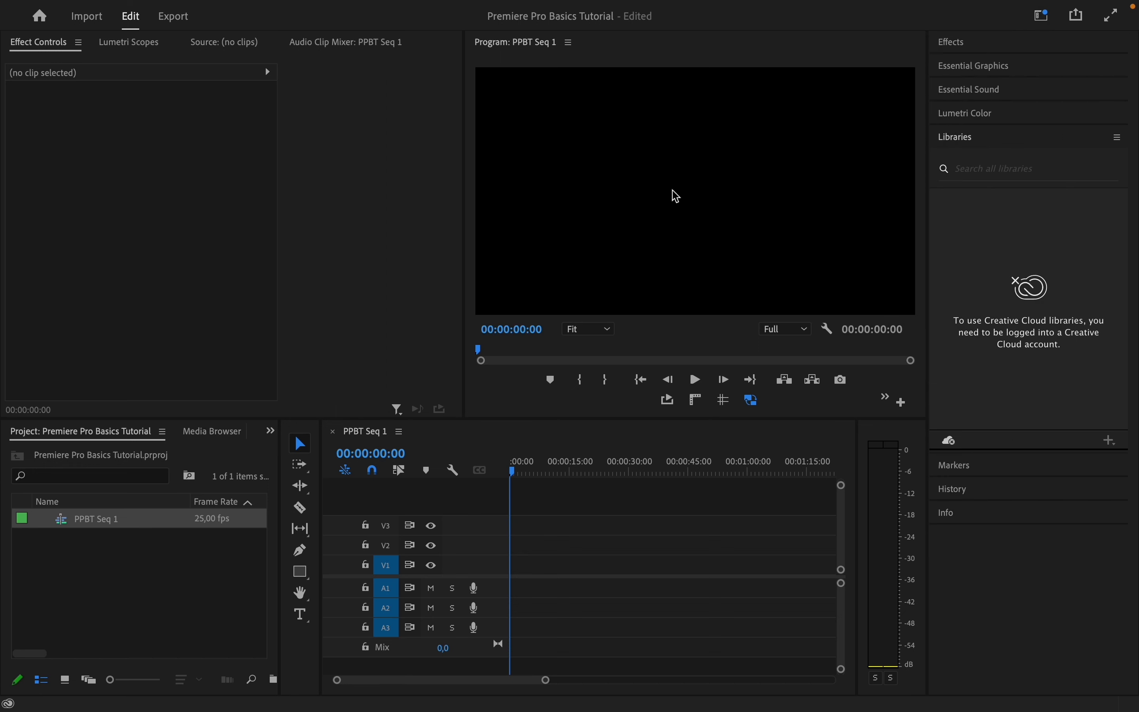
click(1041, 17)
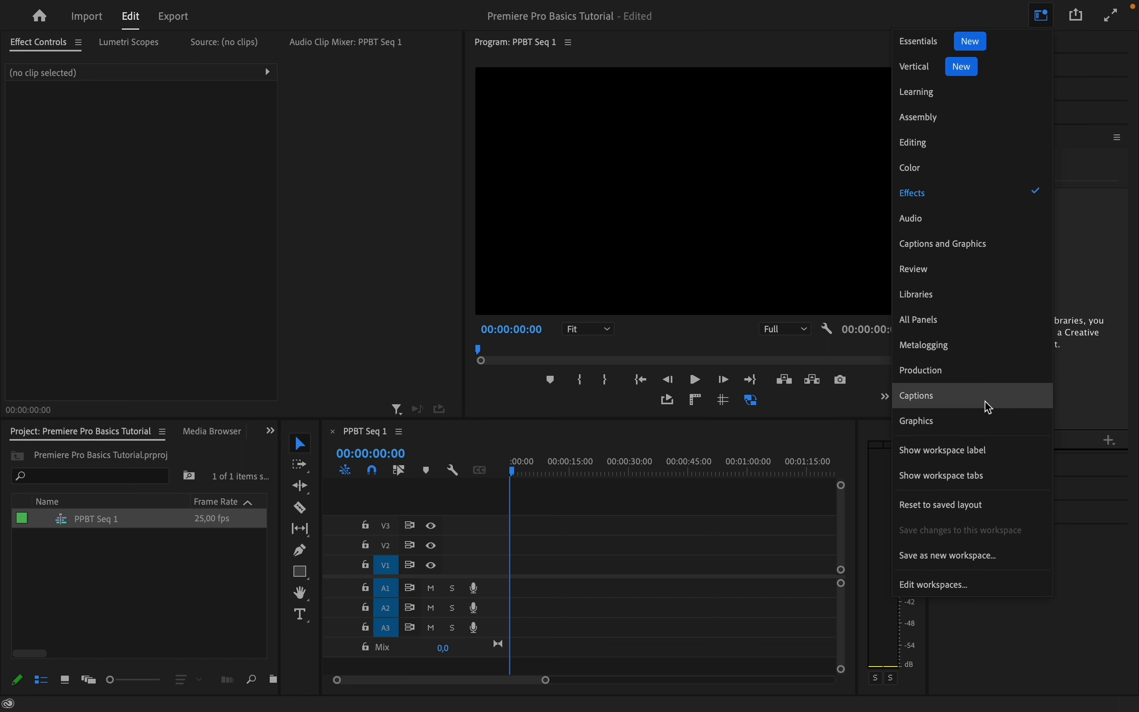
click(1042, 19)
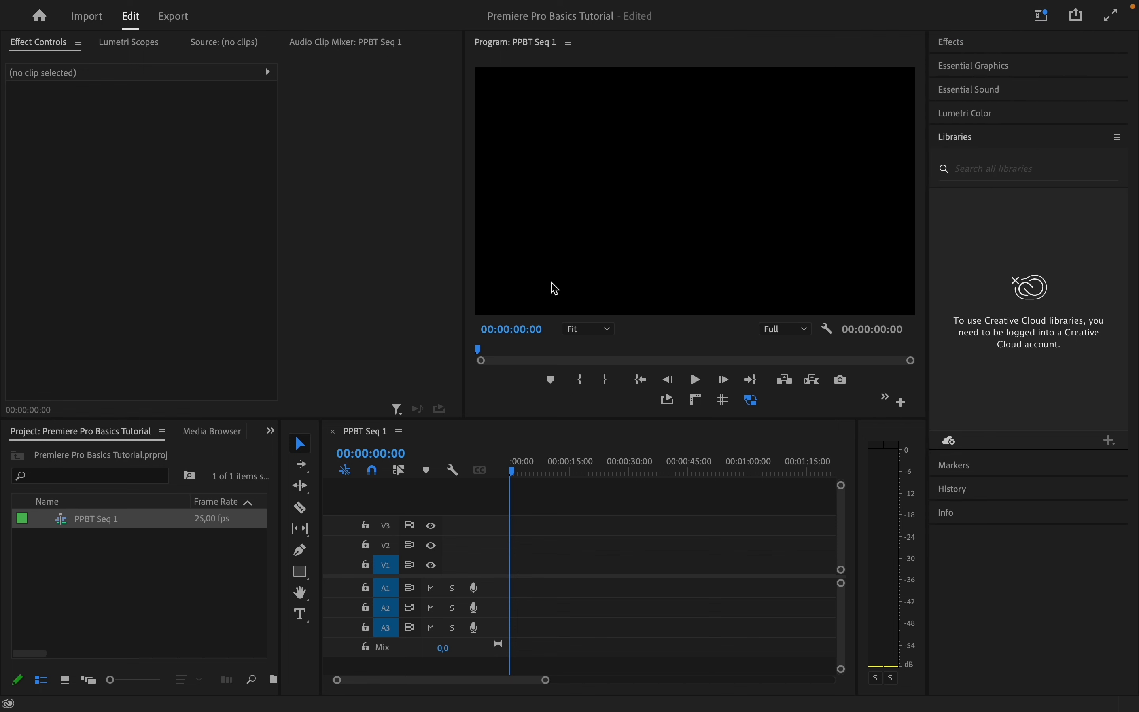
Create two new bins in the project named VIDEO and AUDIO
right_click(144, 581)
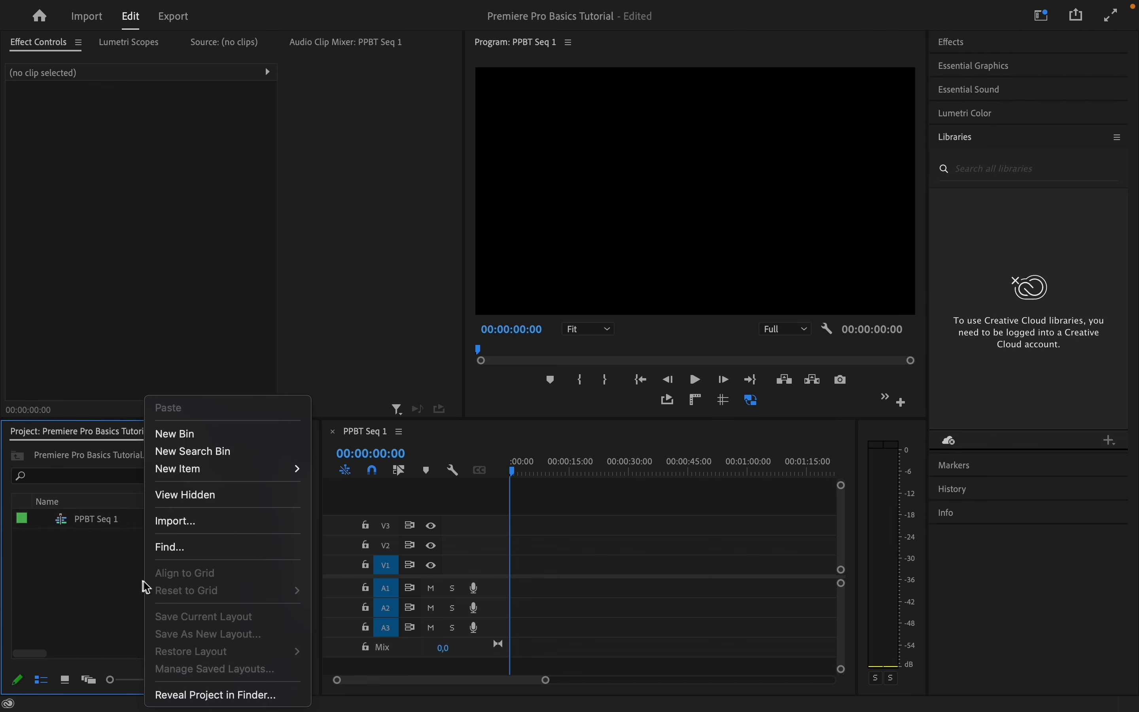
click(225, 436)
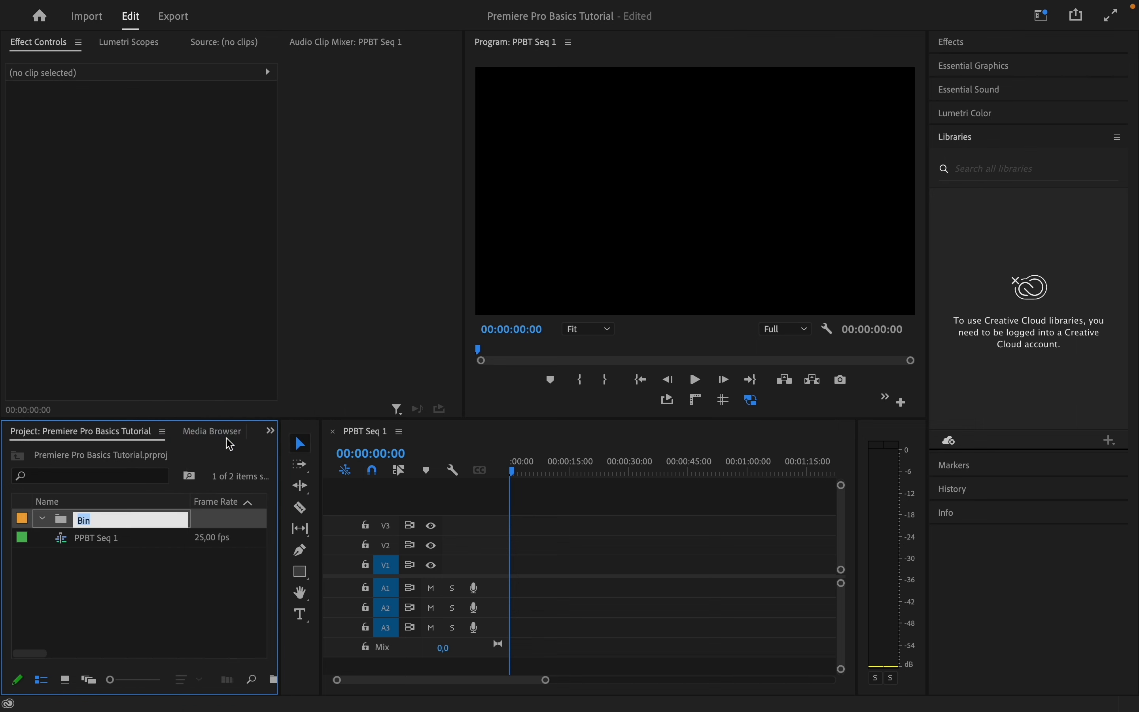
text(VIDEO)
right_click(145, 570)
click(233, 434)
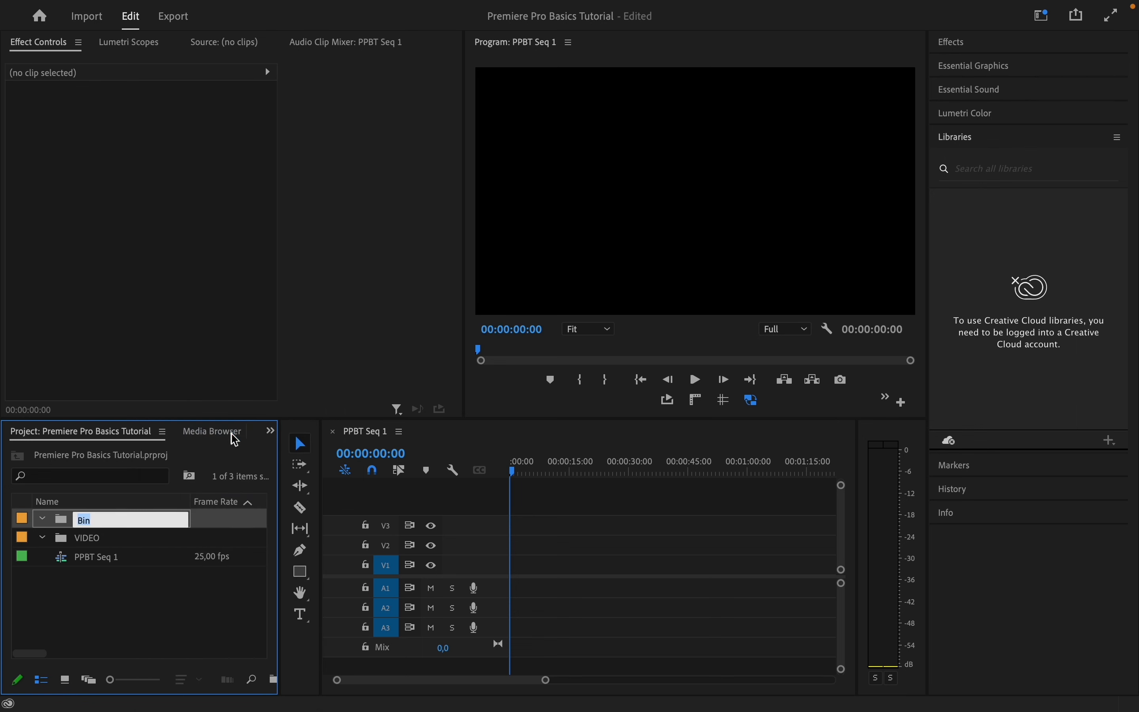
text(AUDIO)
click(159, 588)
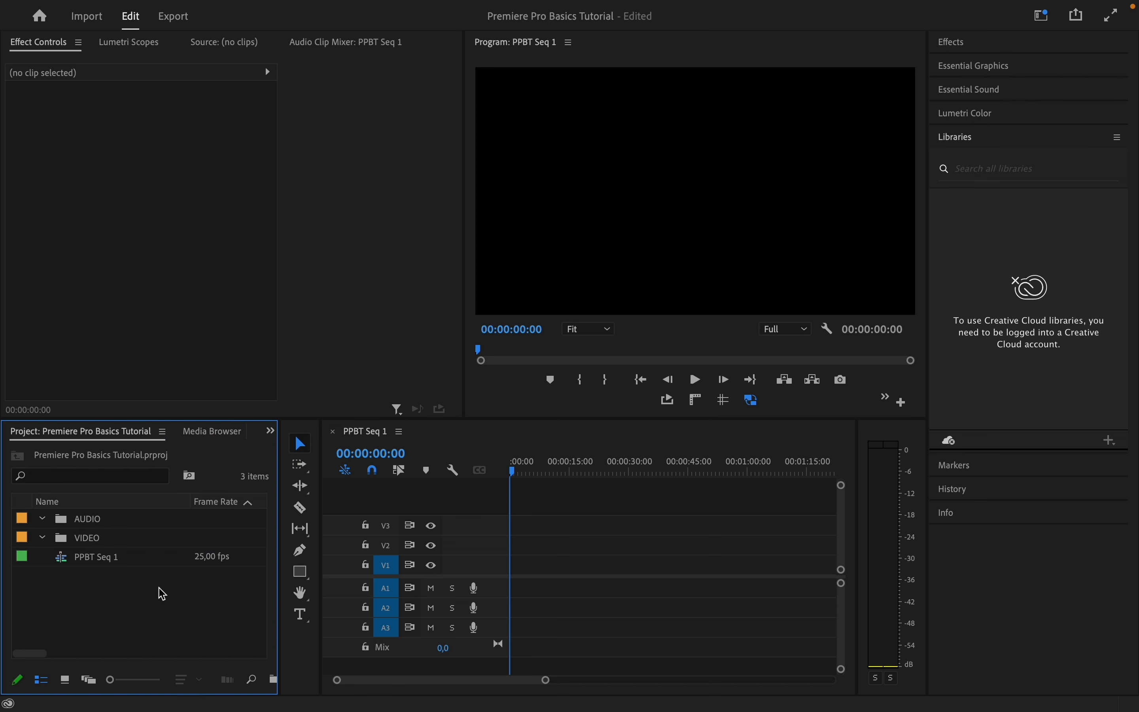
Open the VIDEO bin and import VIDEO.mp4 from the project's VIDEO folder into it
double_click(94, 544)
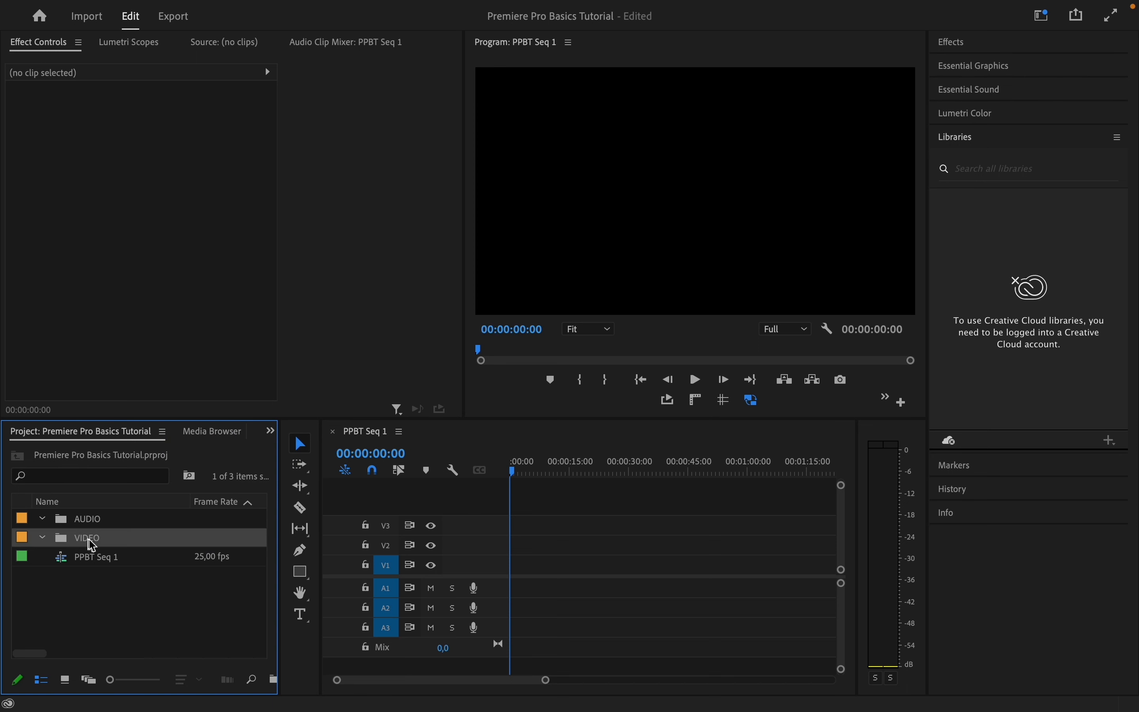
right_click(136, 573)
click(218, 520)
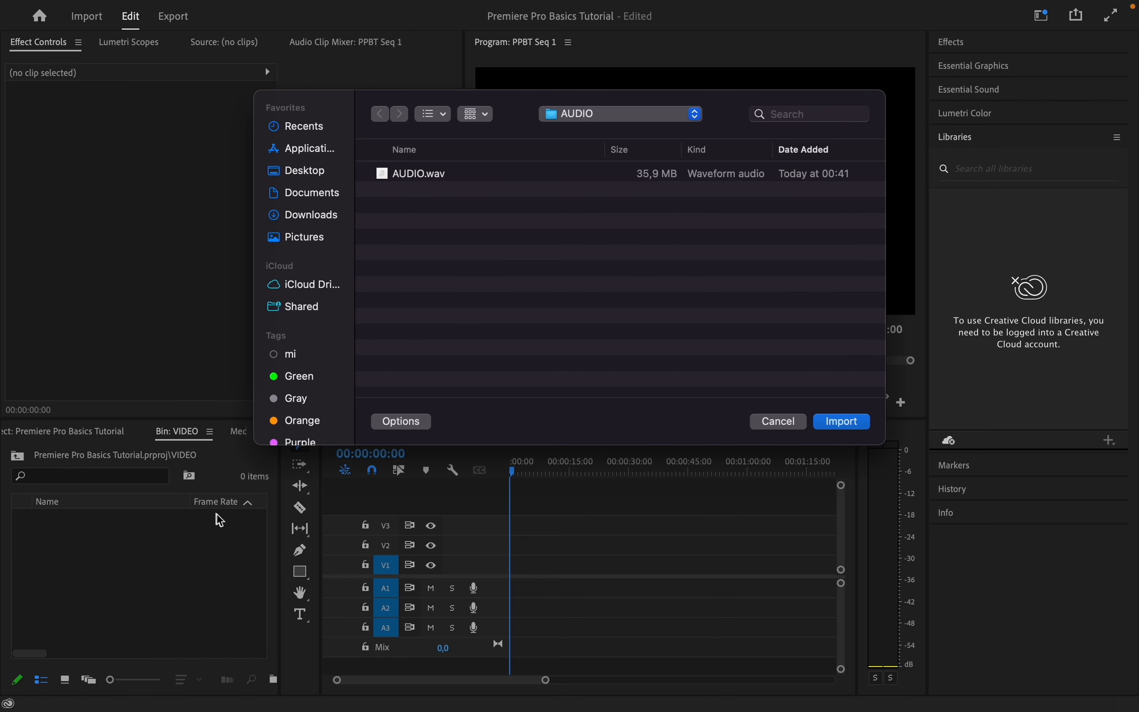
click(581, 117)
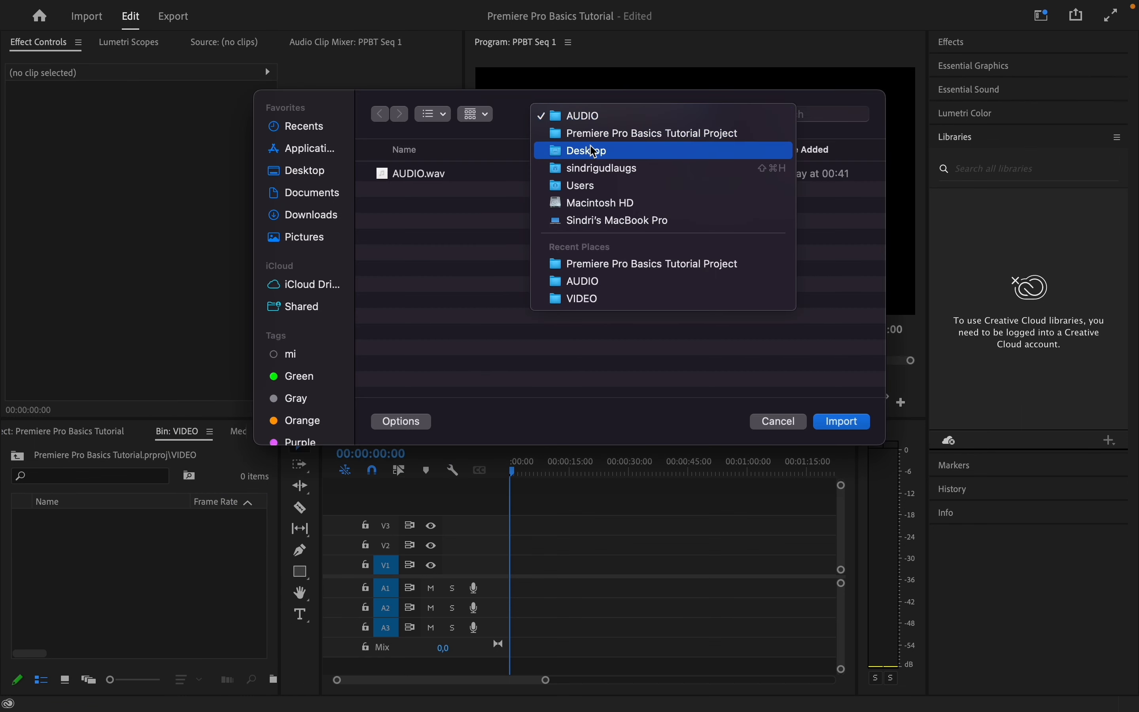
click(594, 133)
click(461, 211)
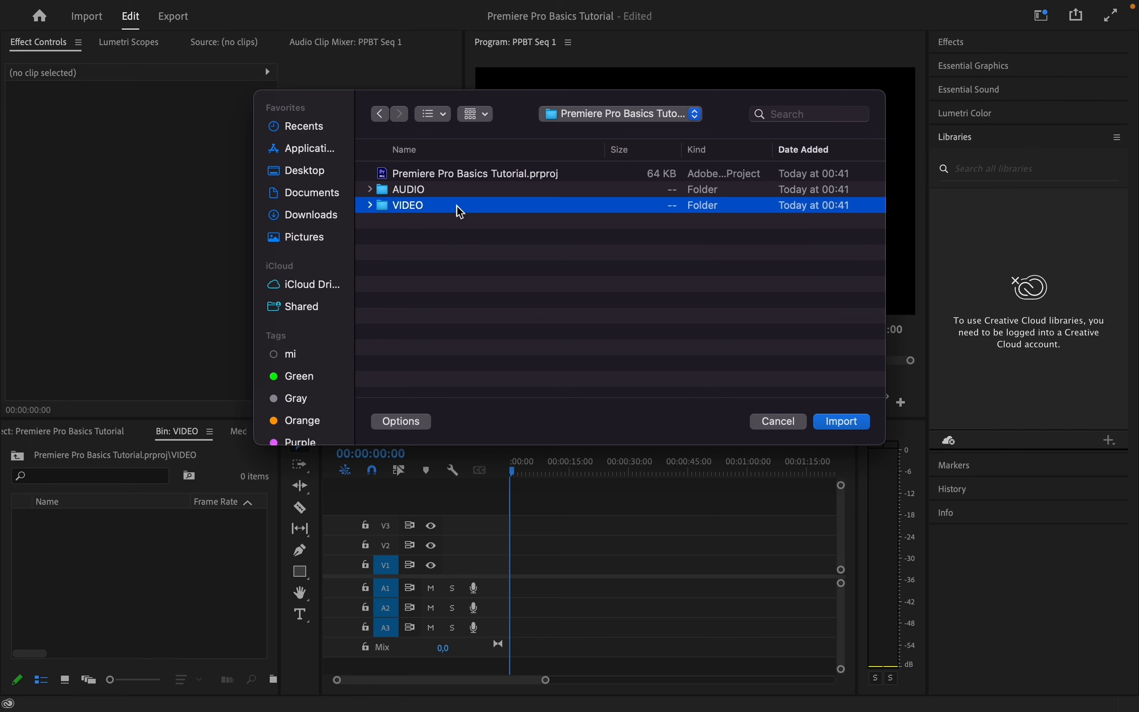
double_click(460, 211)
click(418, 175)
click(842, 423)
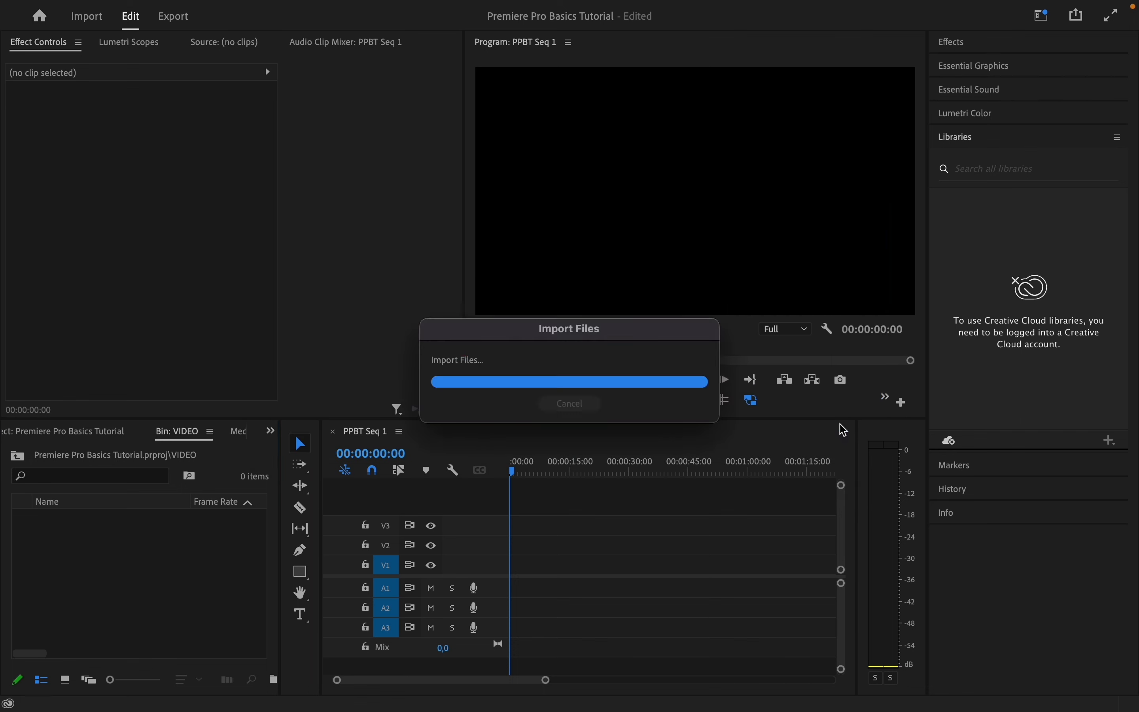
Open the AUDIO bin and import AUDIO.wav from the project's AUDIO folder into it
click(18, 456)
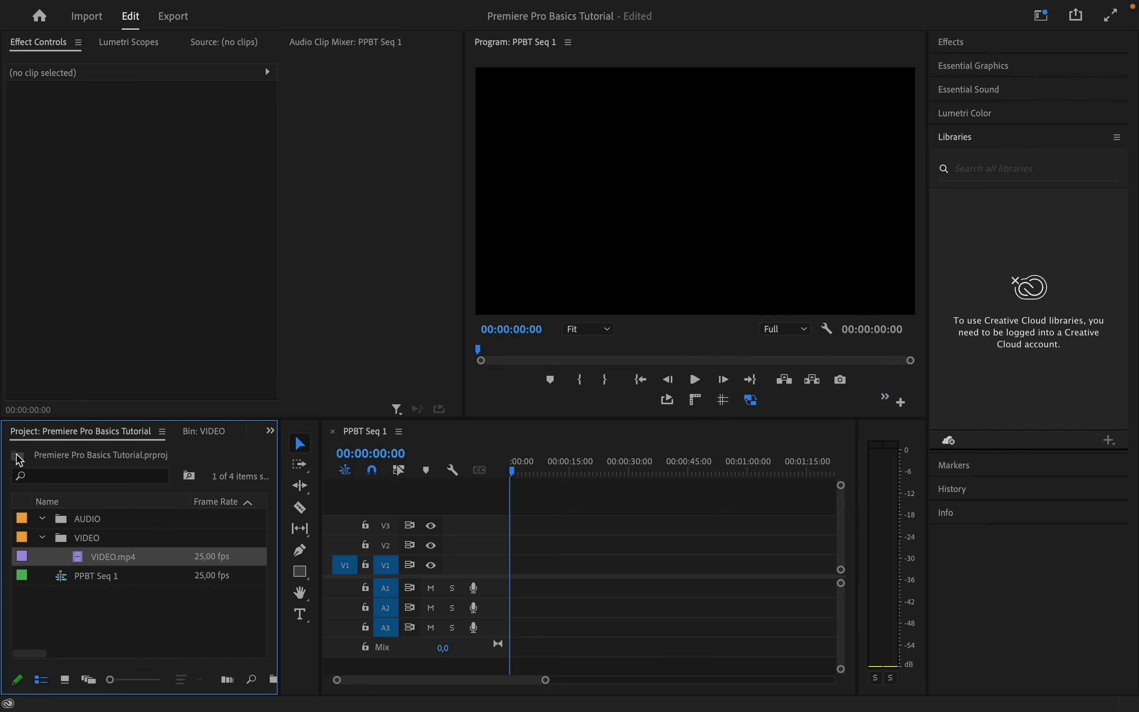
double_click(102, 526)
right_click(142, 574)
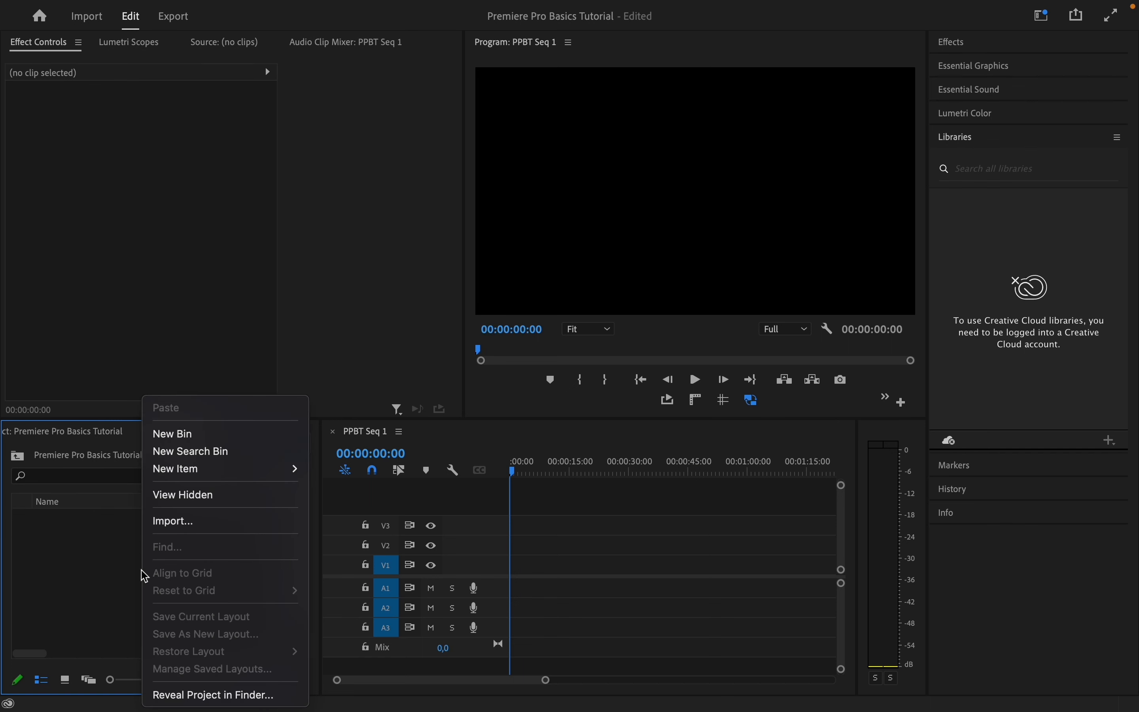
click(193, 521)
click(597, 118)
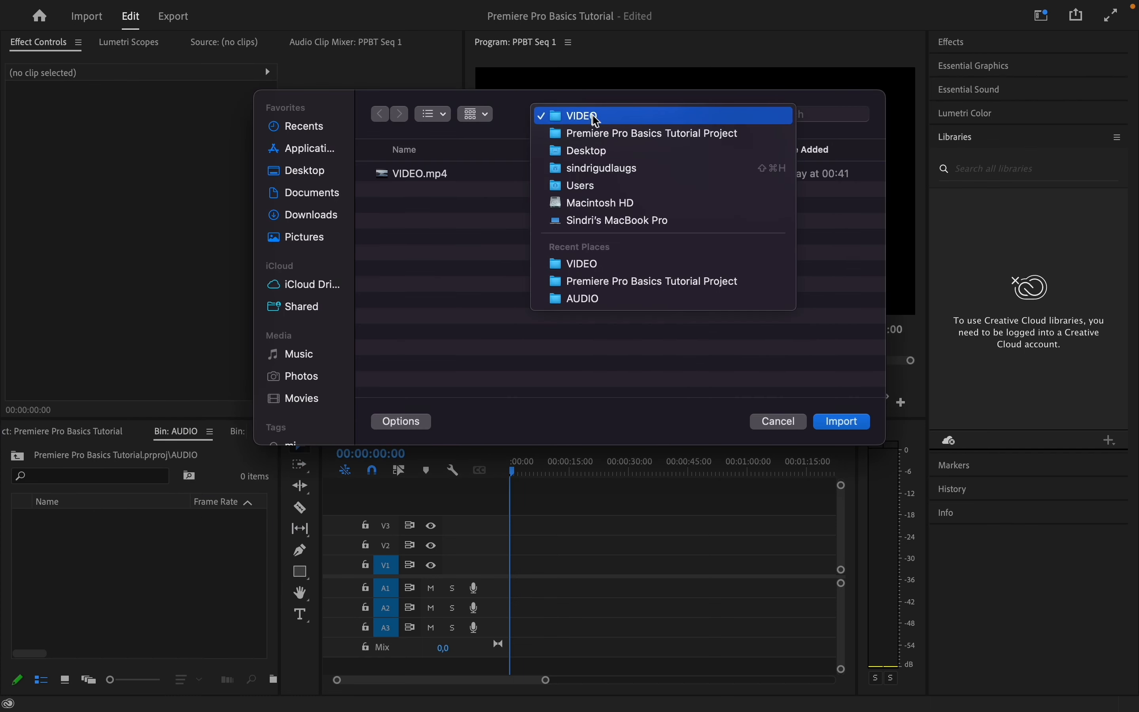
click(597, 134)
double_click(414, 192)
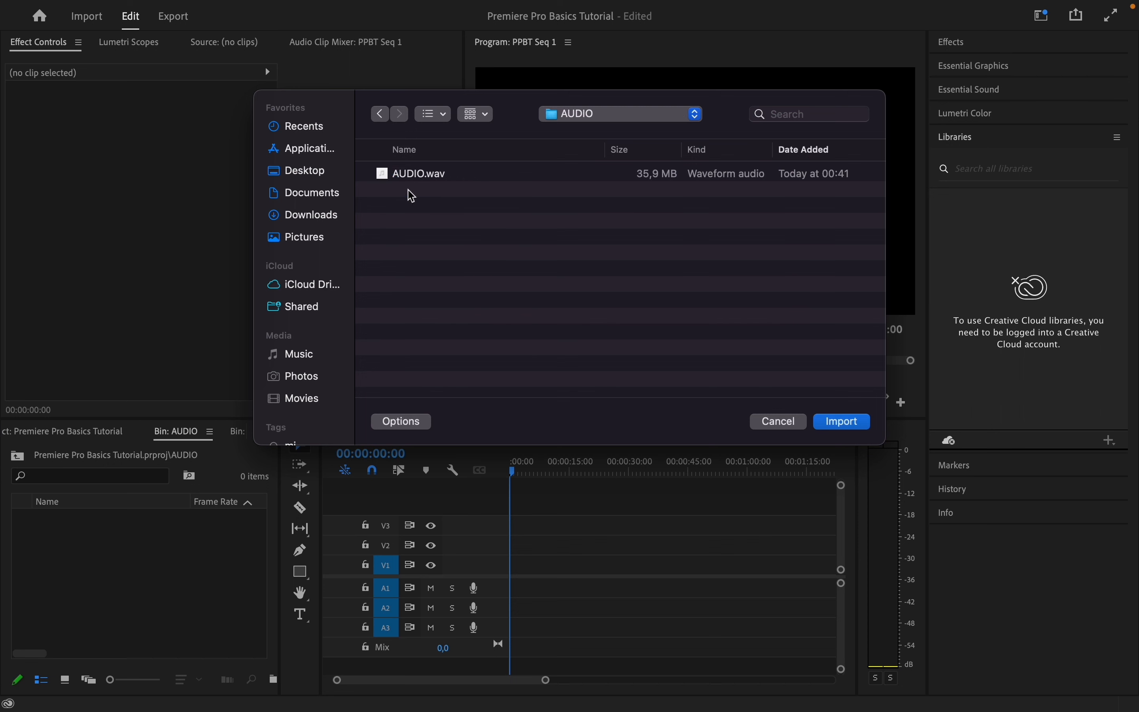
click(412, 180)
click(842, 420)
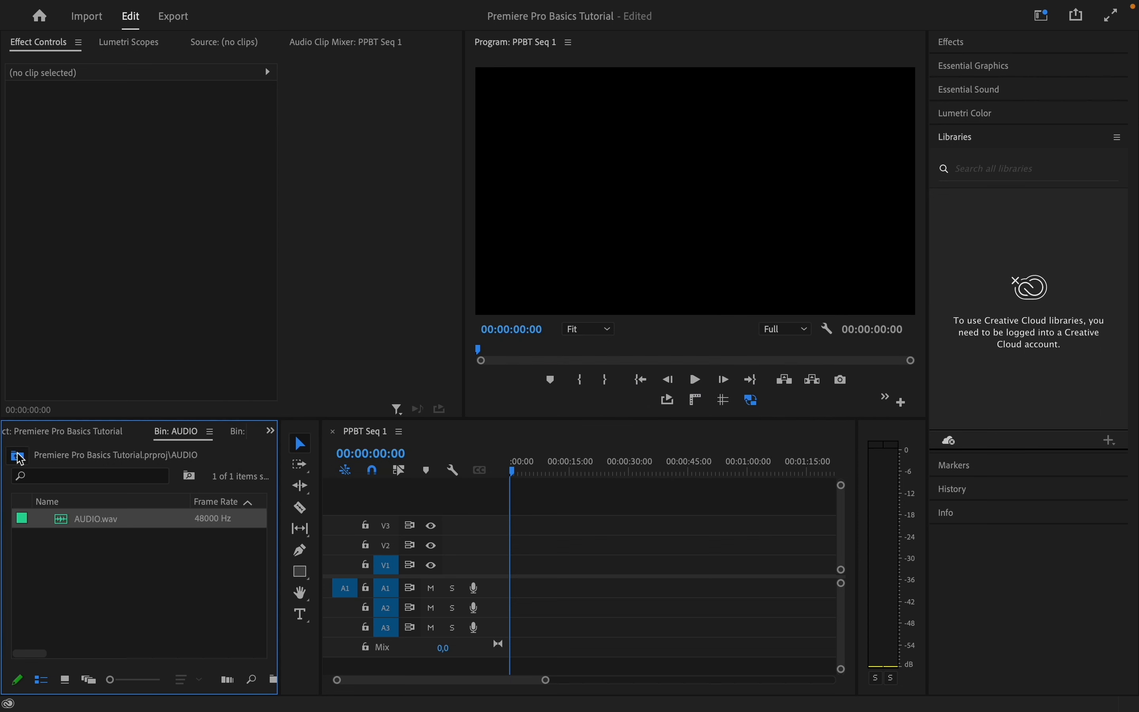
Place VIDEO.mp4 on the V1 track of the sequence, scrub into it, and delete the clip again
click(21, 459)
click(84, 582)
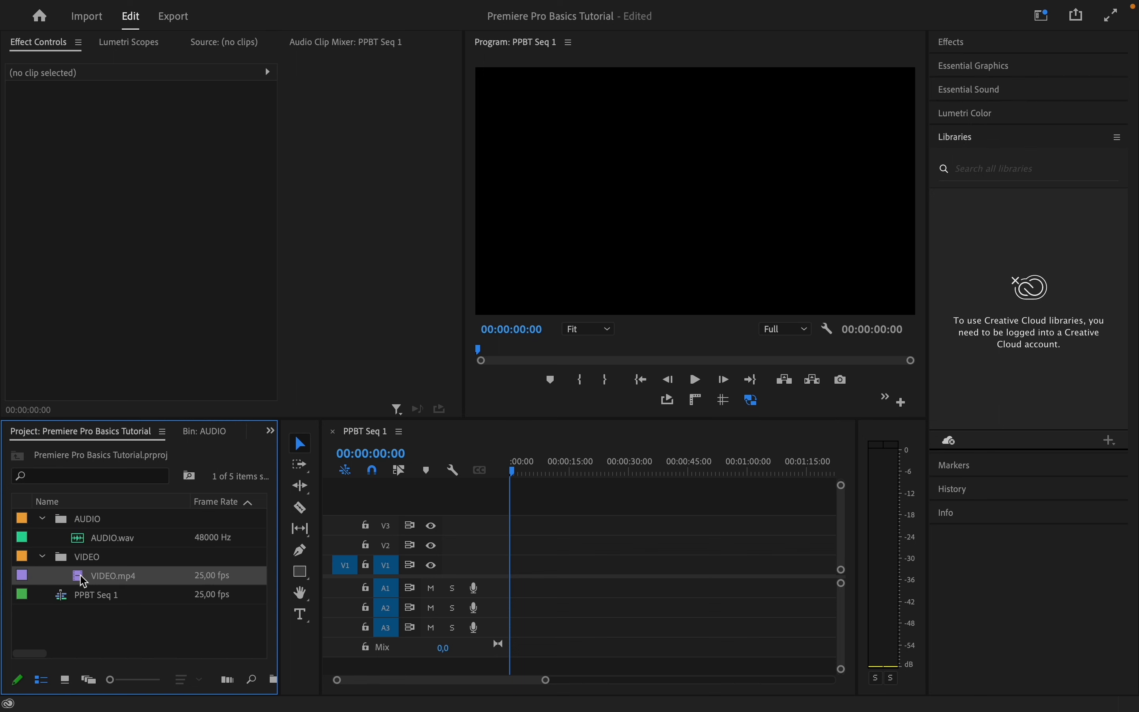
drag(84, 582, 490, 574)
drag(520, 579, 520, 581)
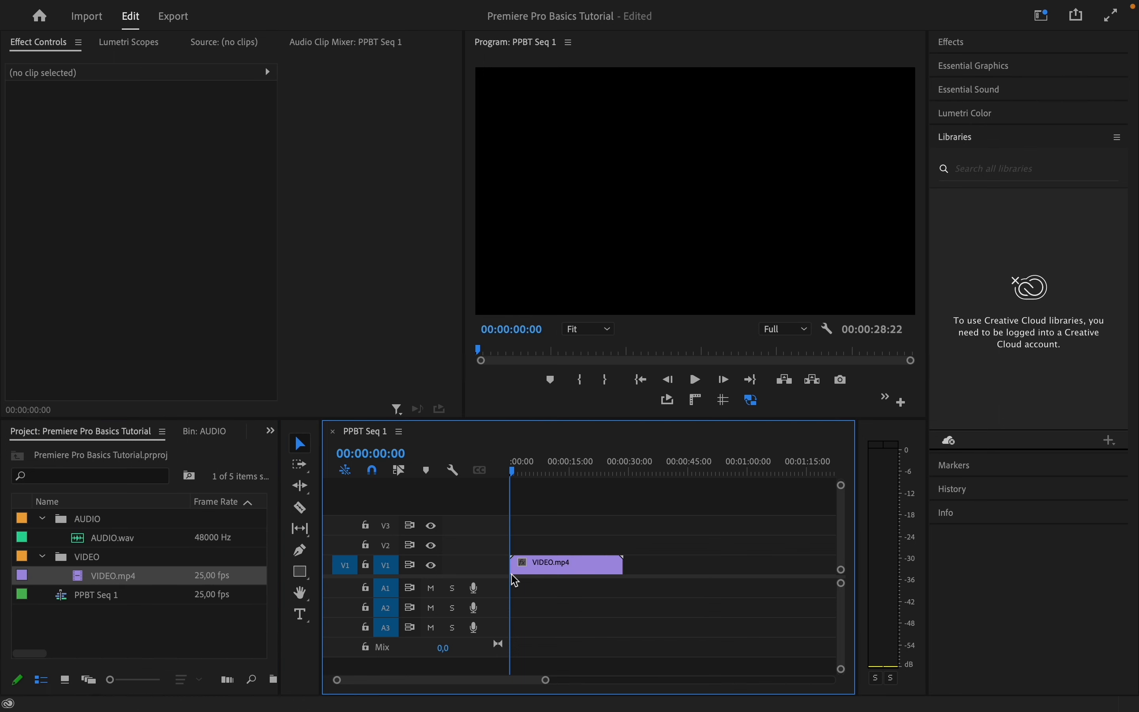
mouse_move(517, 477)
mouse_down()
mouse_move(609, 475)
mouse_move(535, 489)
mouse_up()
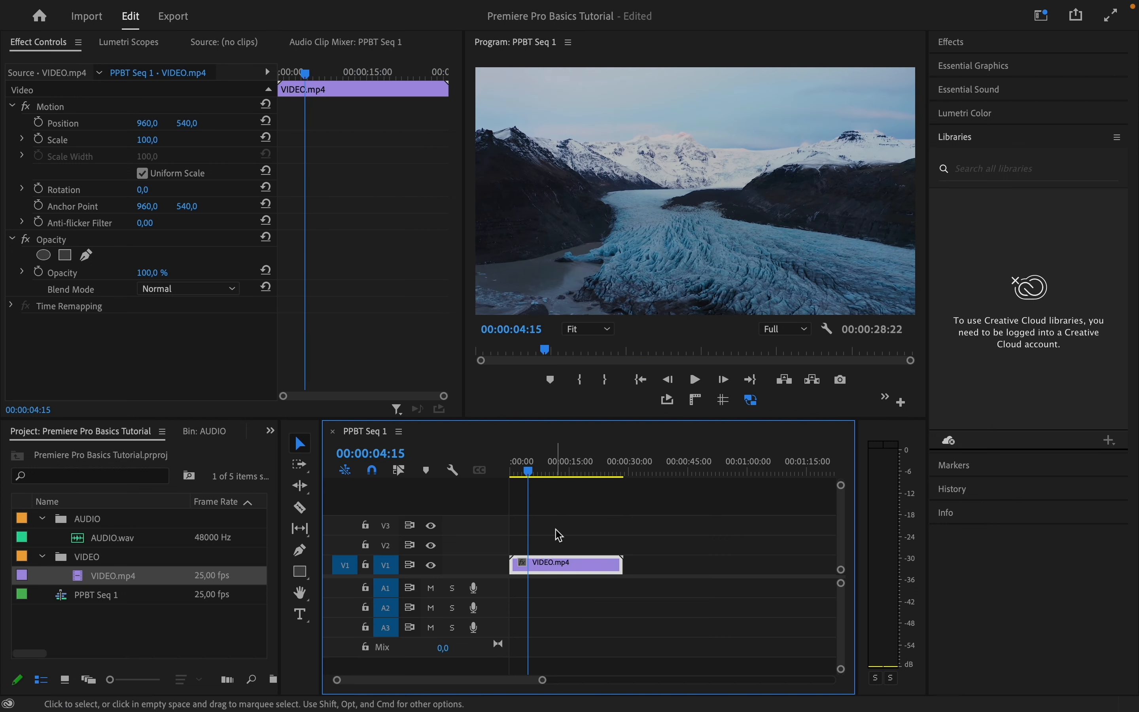
key(Delete)
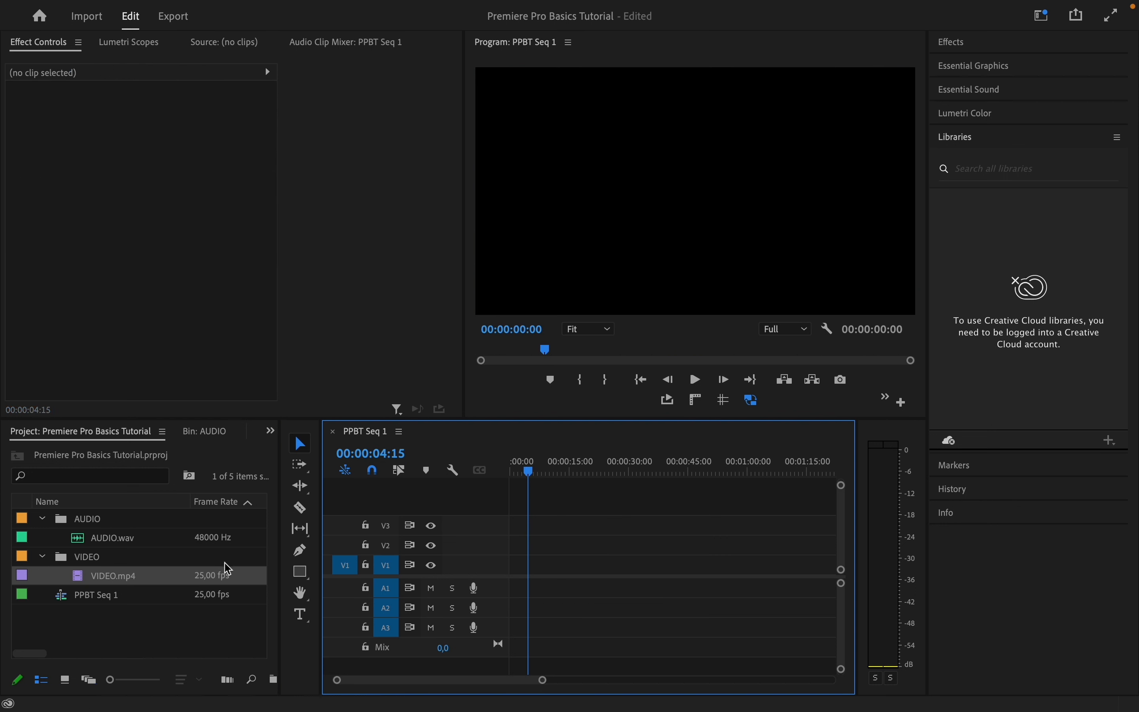
Load VIDEO.mp4 in the Source Monitor, mark in and out points, and add the trimmed clip to V1
double_click(85, 582)
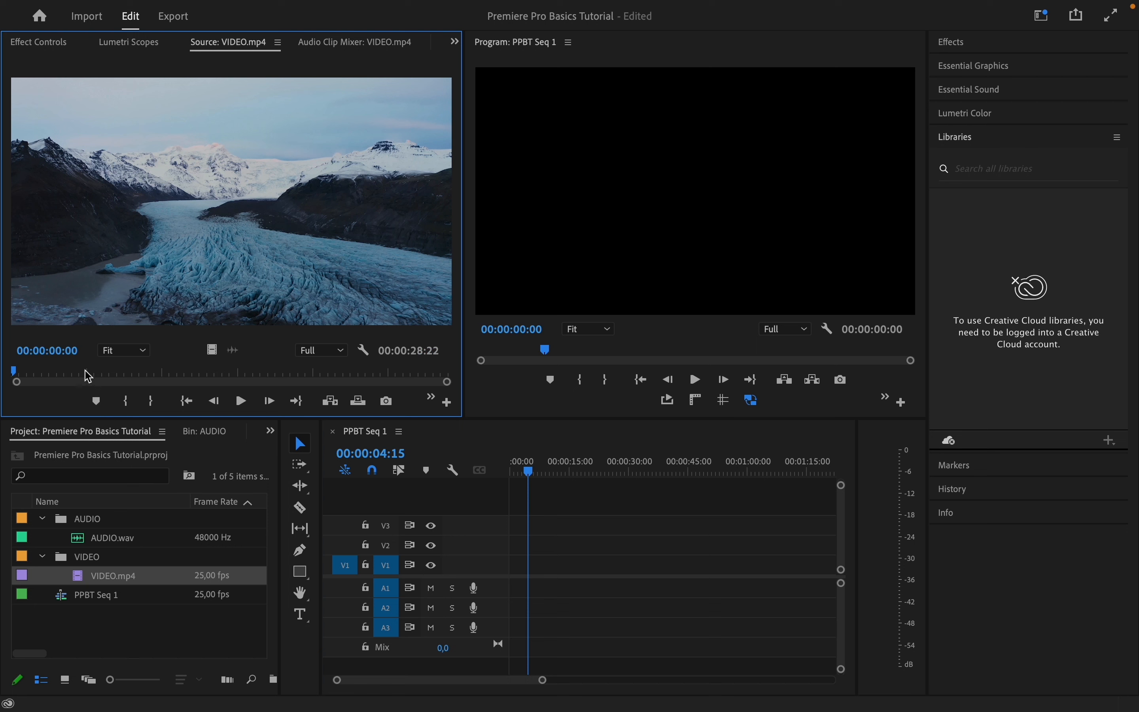
drag(89, 376, 344, 374)
key(i)
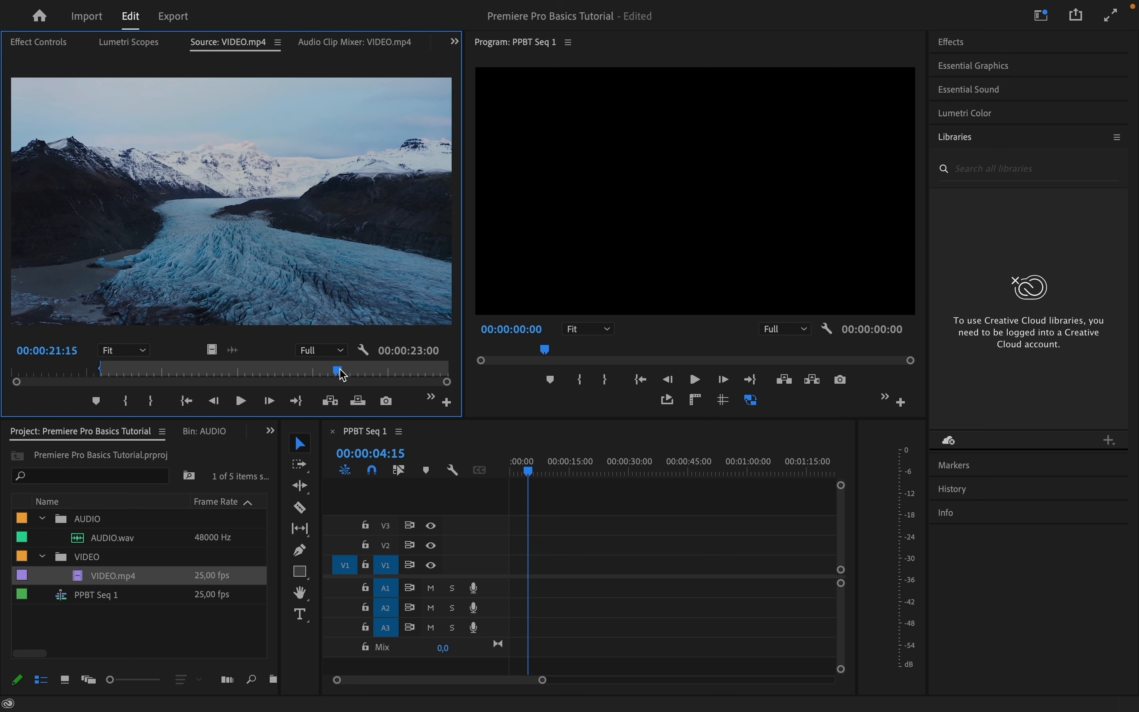
key(o)
drag(246, 271, 494, 569)
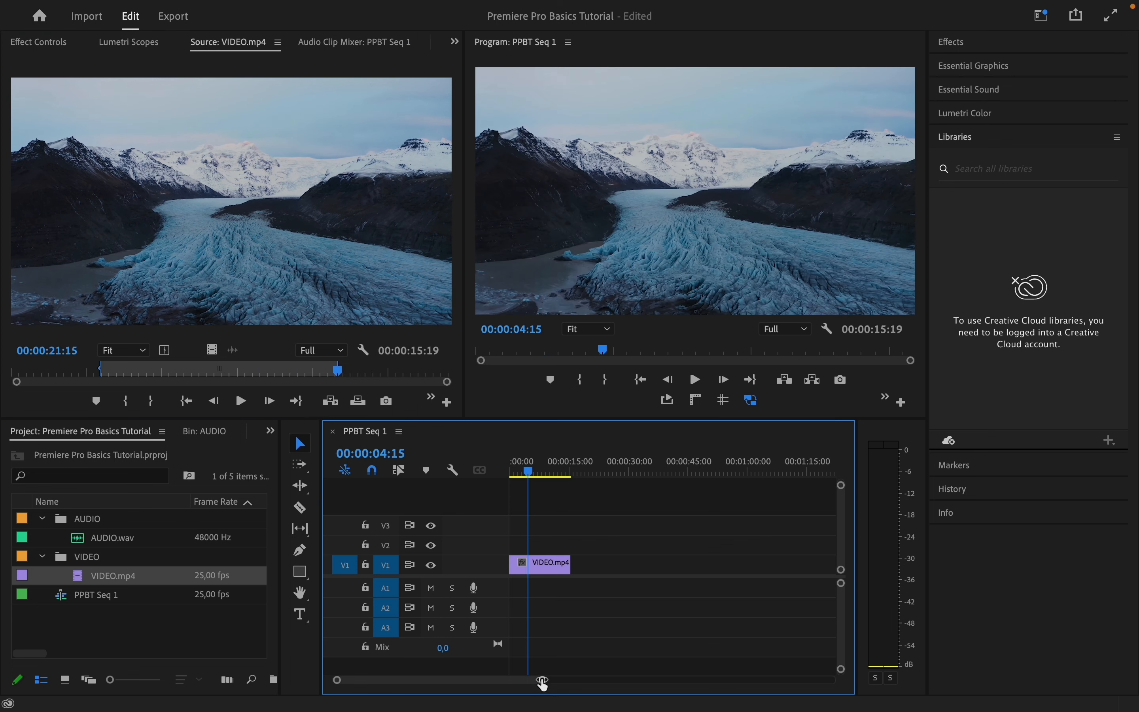
Split the timeline clip with the Razor tool near 00:00:13 and delete the trailing piece
drag(543, 682, 510, 685)
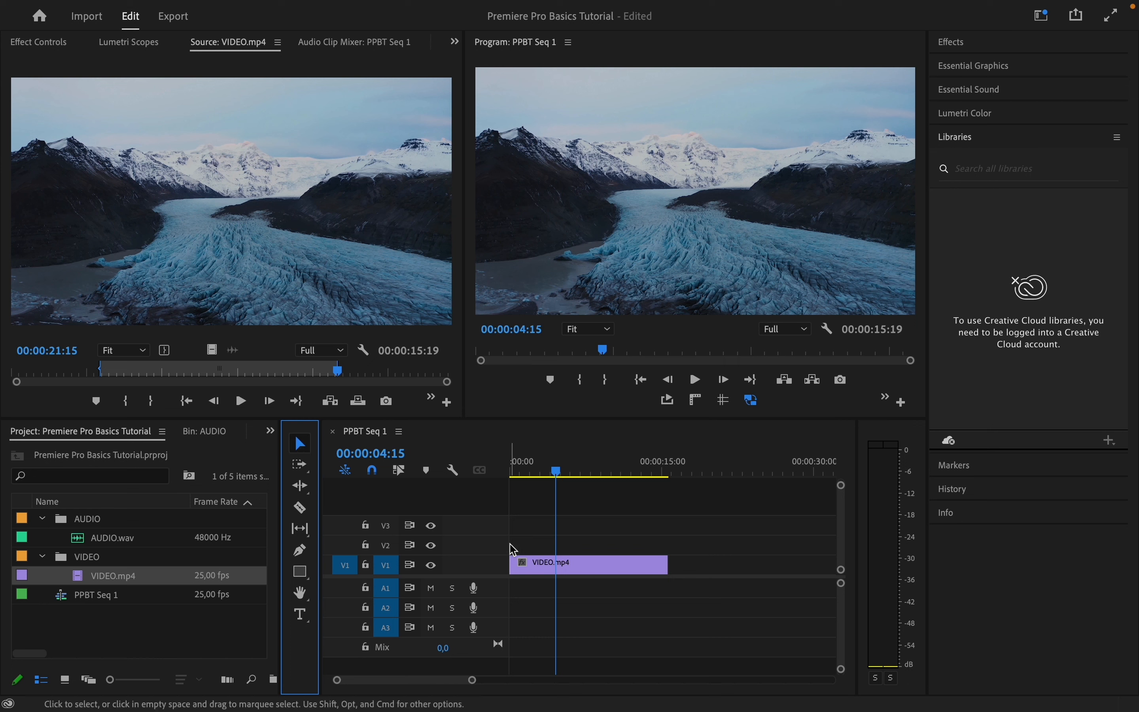
click(588, 571)
mouse_move(588, 570)
mouse_down()
mouse_move(587, 534)
mouse_move(586, 571)
mouse_up()
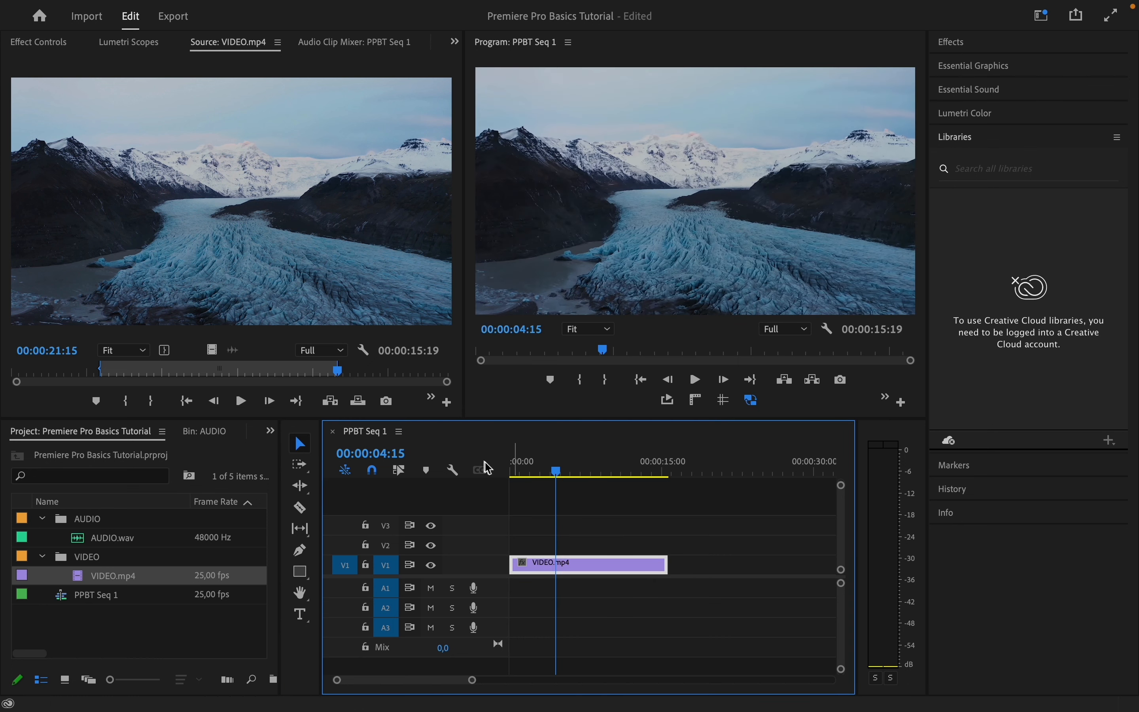
click(52, 45)
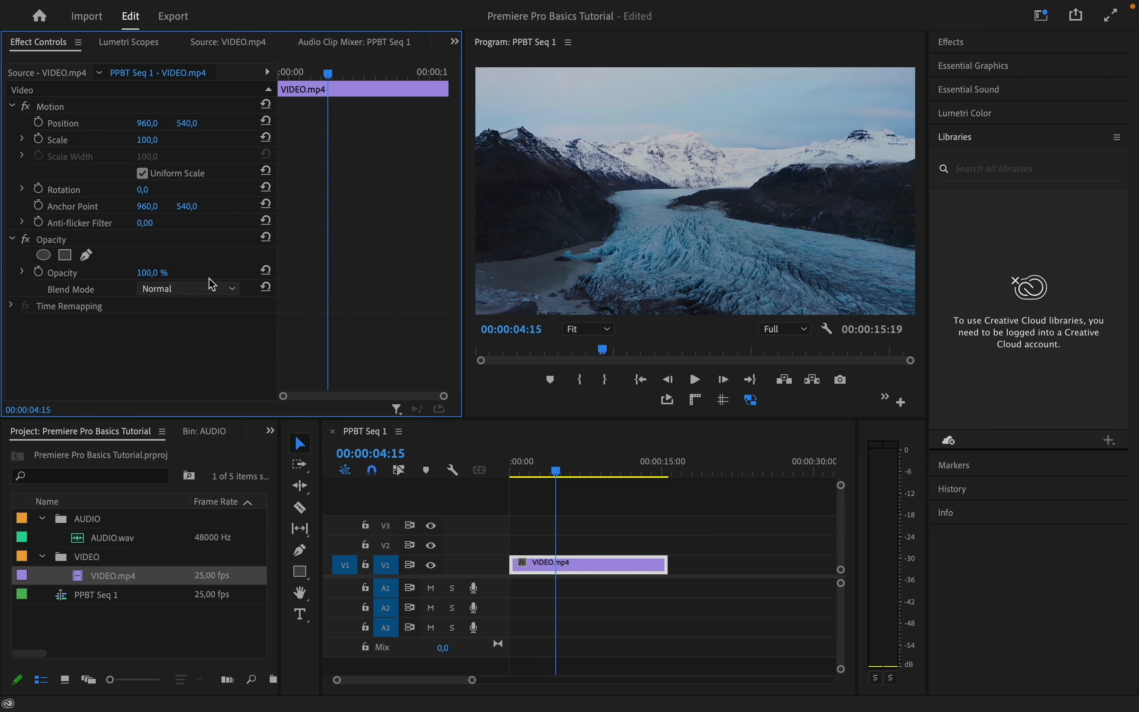
click(301, 509)
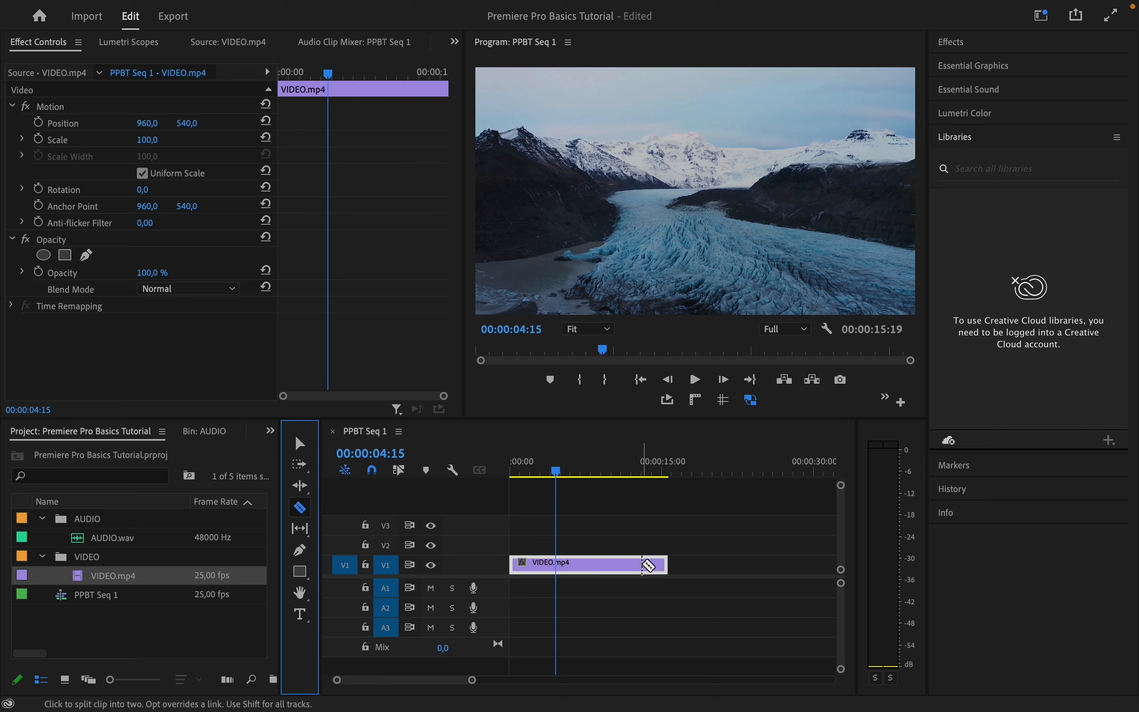
click(642, 563)
click(301, 443)
click(661, 568)
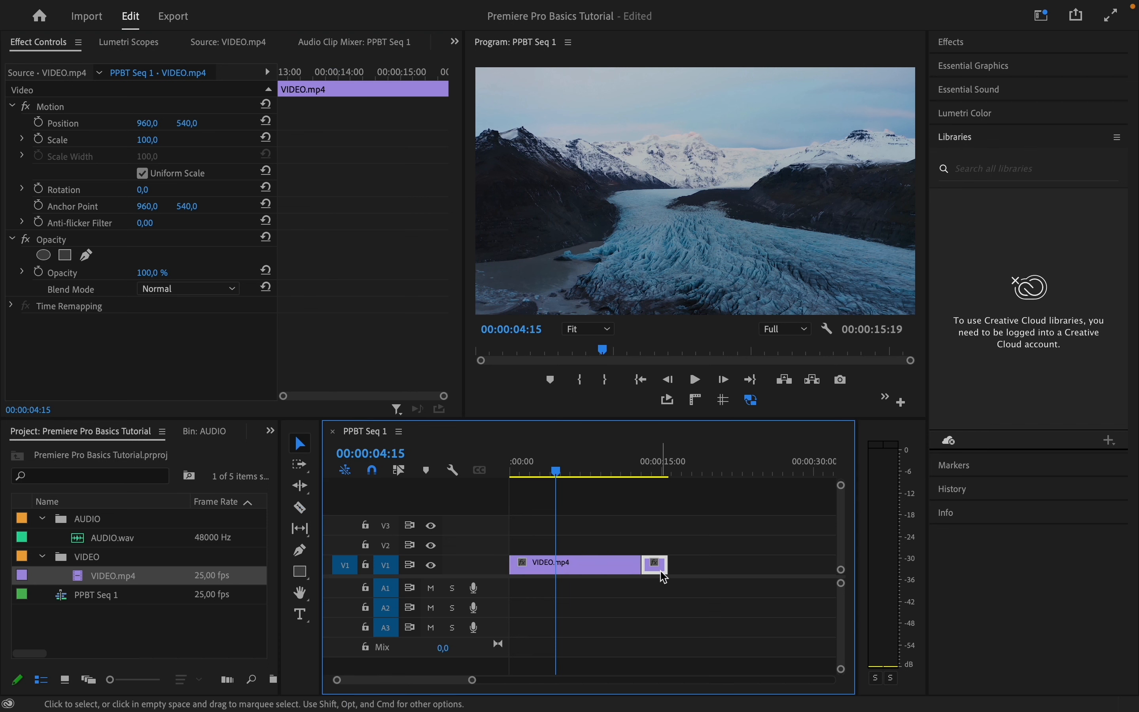
key(Delete)
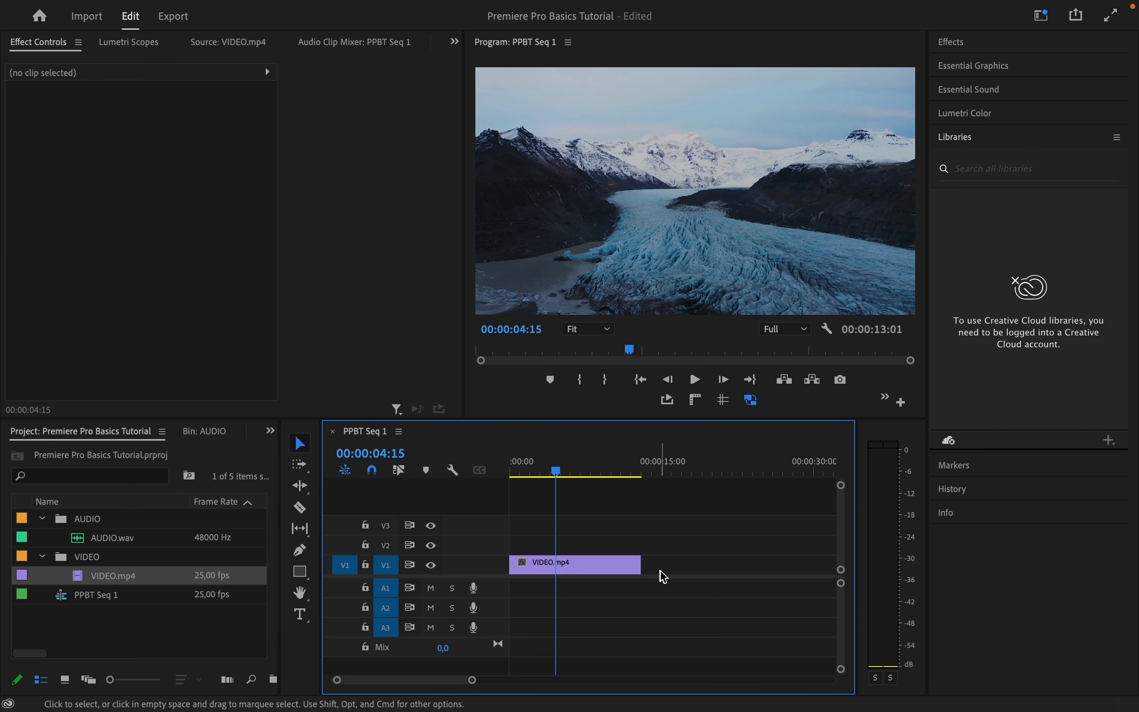
Try scrubbing the clip's Scale and Rotation in Effect Controls, then reset Position, Scale and Rotation
click(598, 568)
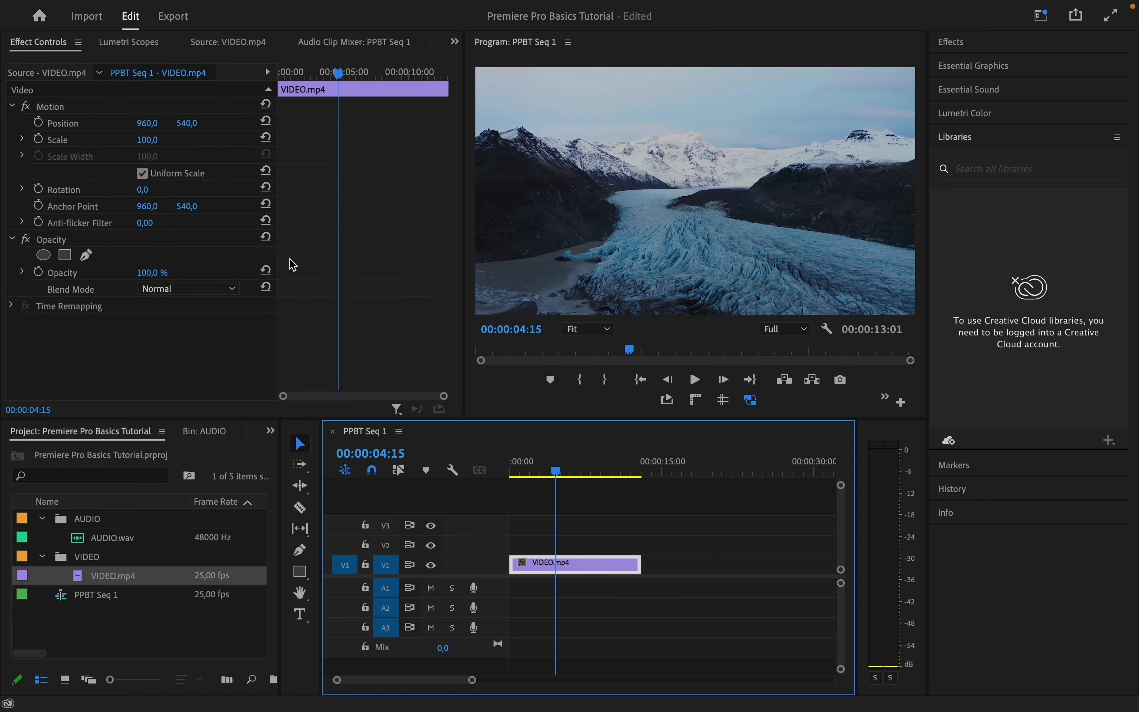
click(149, 127)
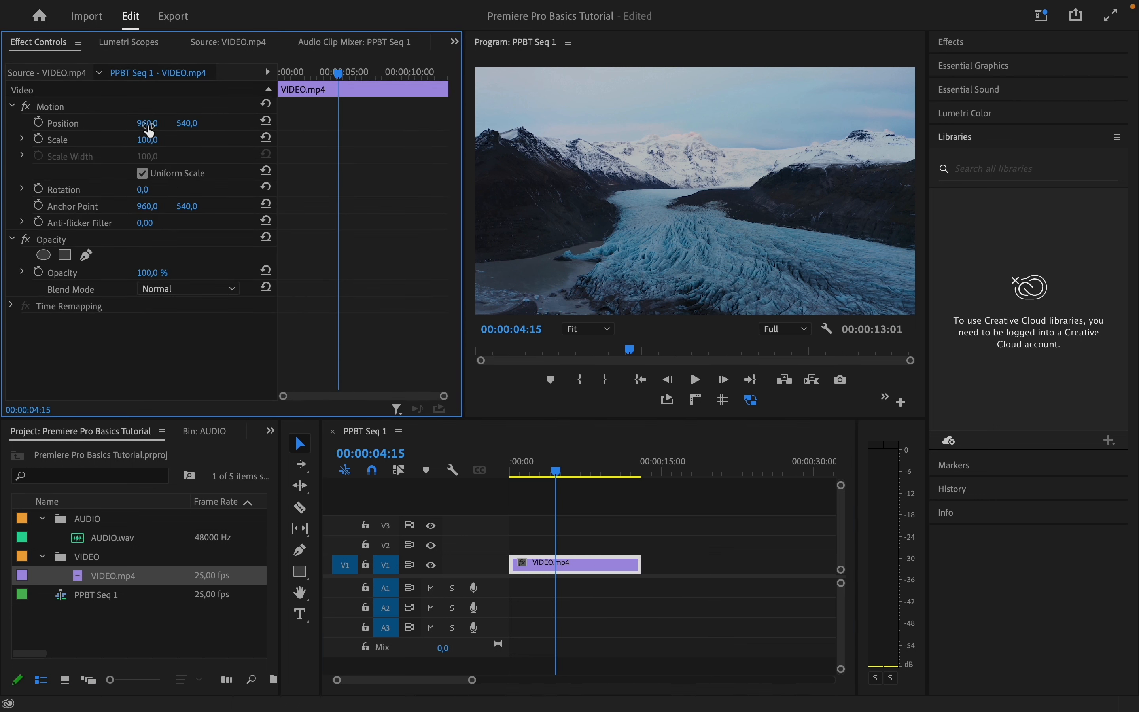
mouse_move(149, 129)
mouse_down()
mouse_move(191, 125)
mouse_move(152, 147)
mouse_up()
click(267, 123)
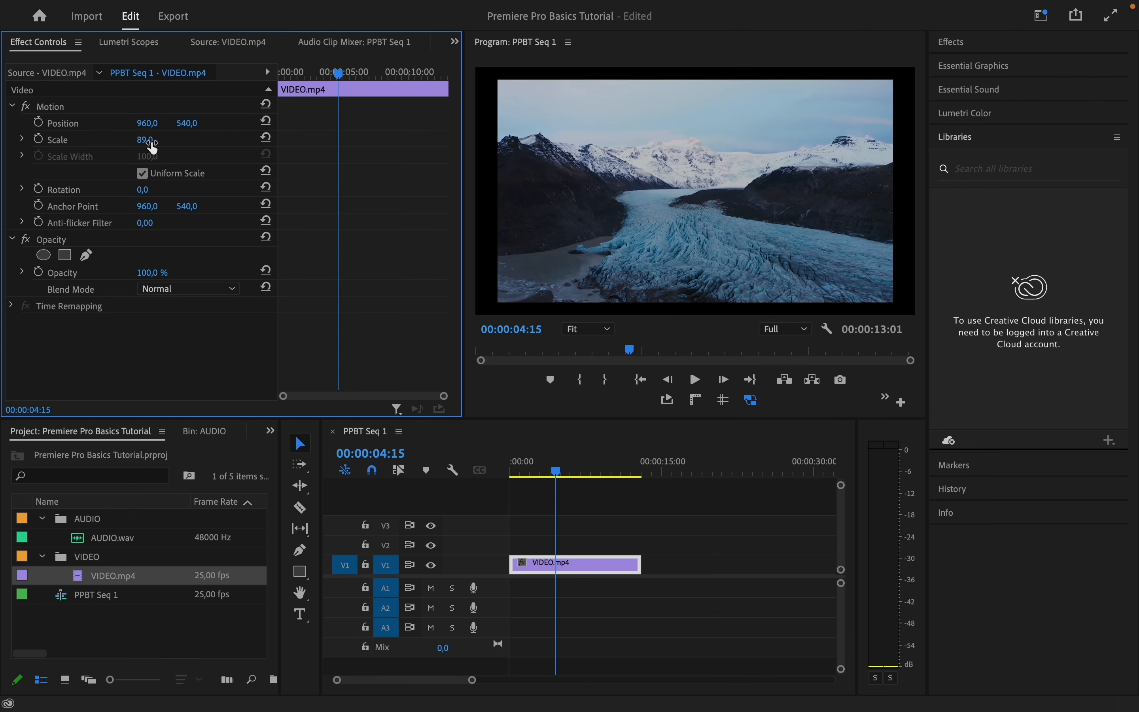
click(266, 137)
drag(144, 195, 146, 196)
click(267, 188)
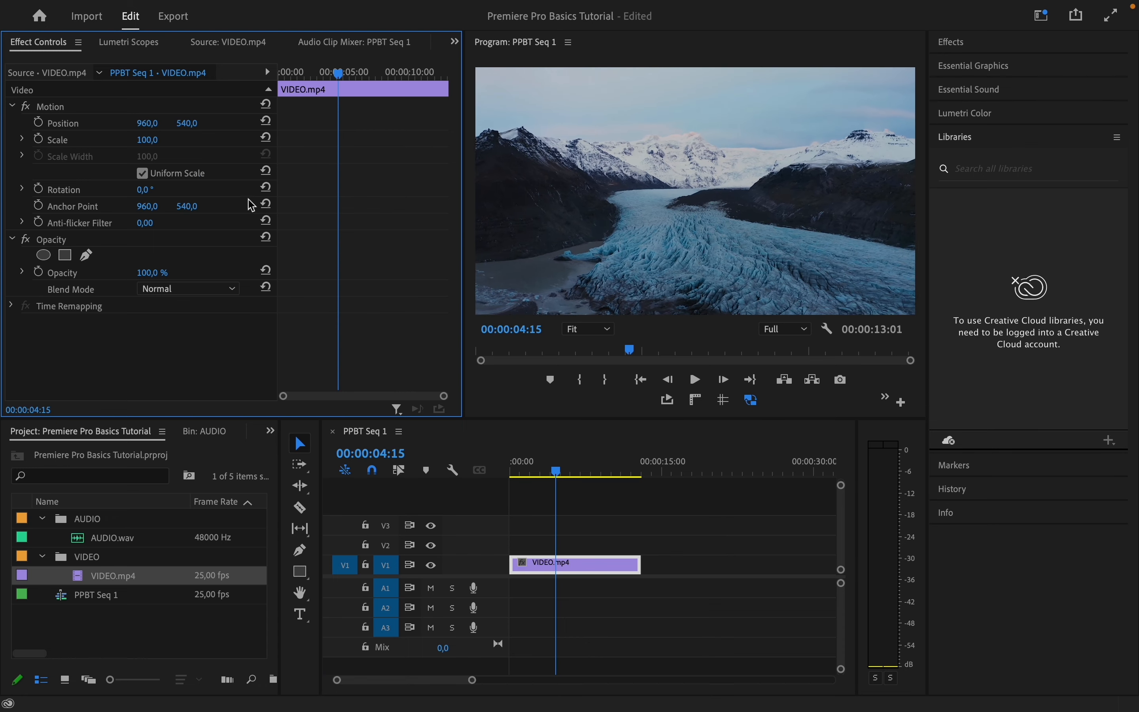
mouse_move(157, 277)
mouse_down()
mouse_move(146, 276)
mouse_move(158, 276)
mouse_up()
Open the video clip's Clip Speed / Duration dialog, toggle Reverse Speed, and confirm the dialog
right_click(584, 564)
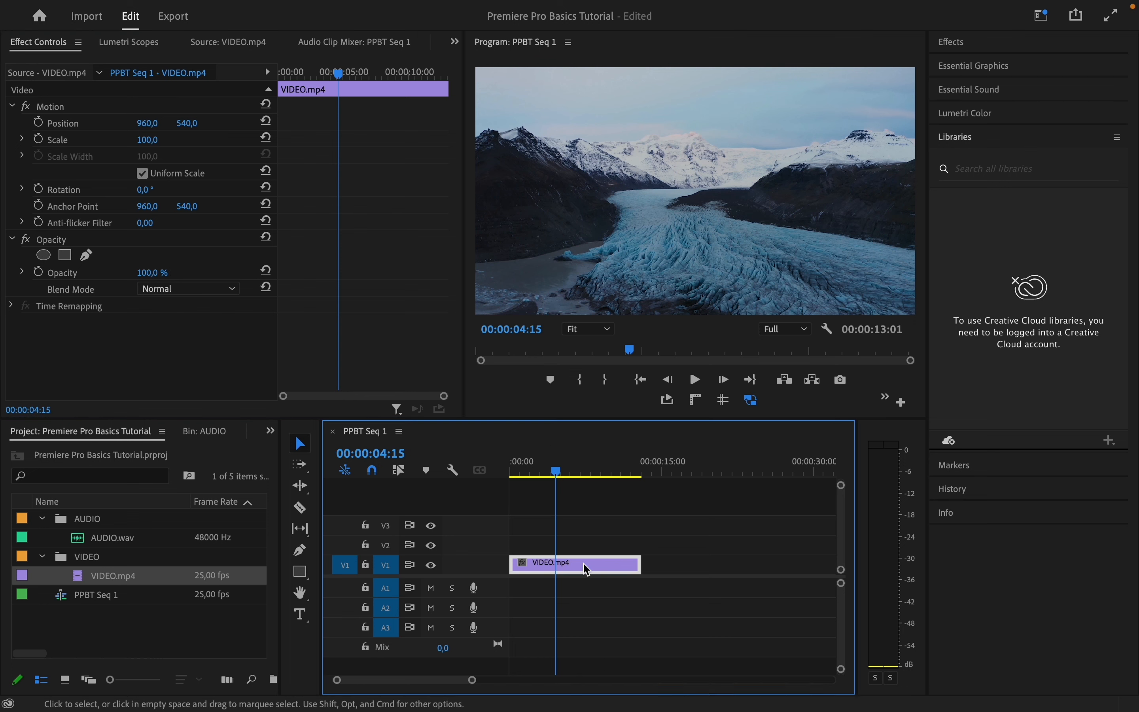
mouse_move(644, 695)
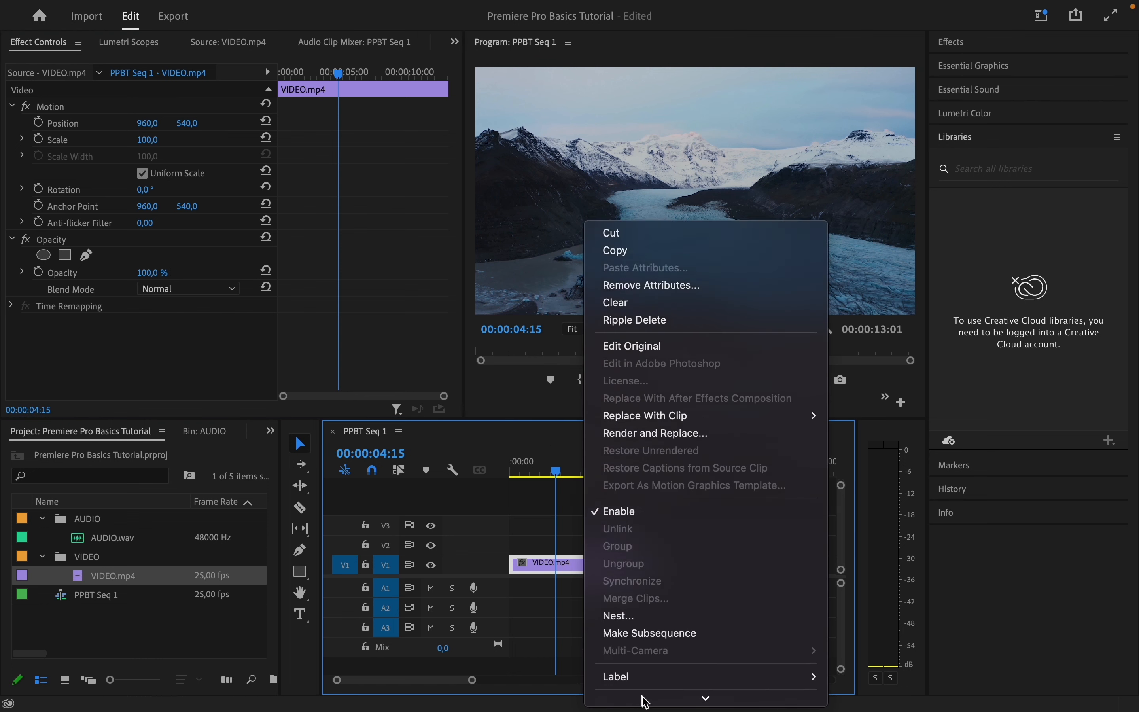
click(647, 546)
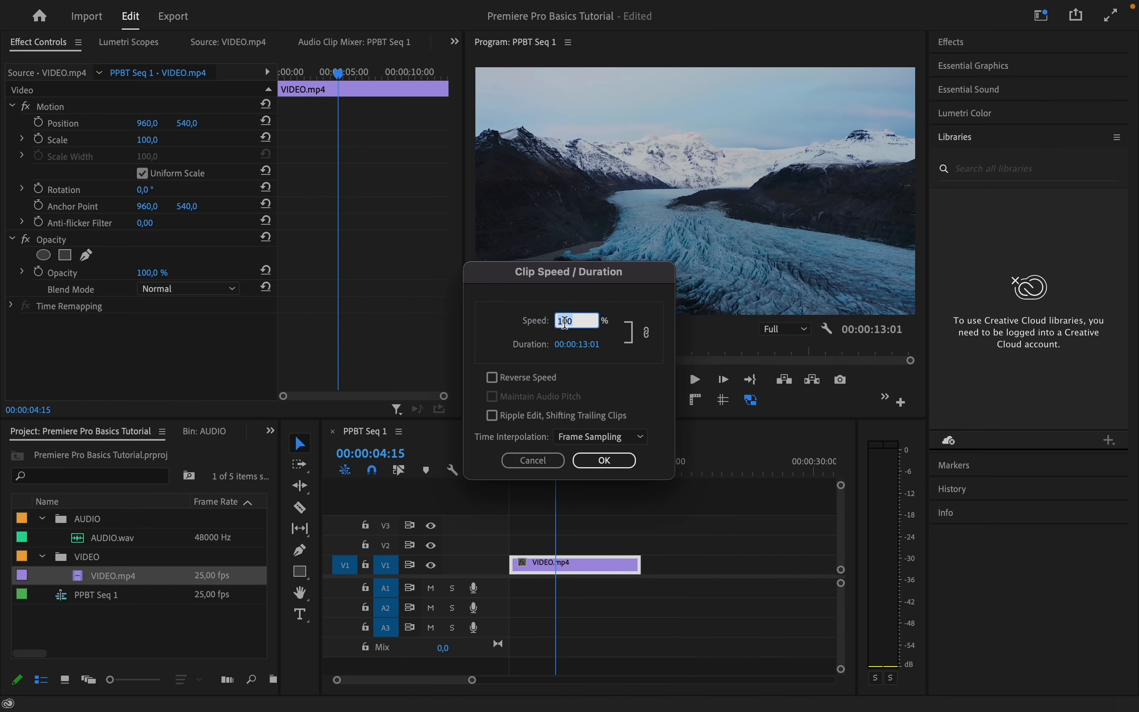
click(493, 377)
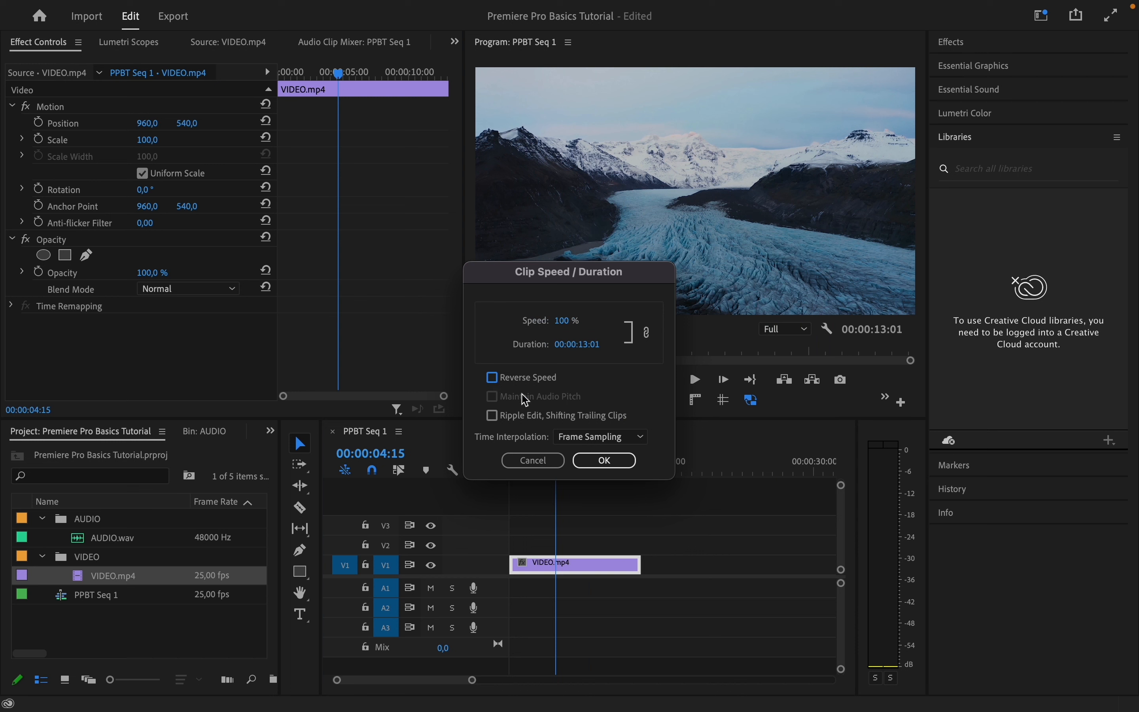
click(606, 460)
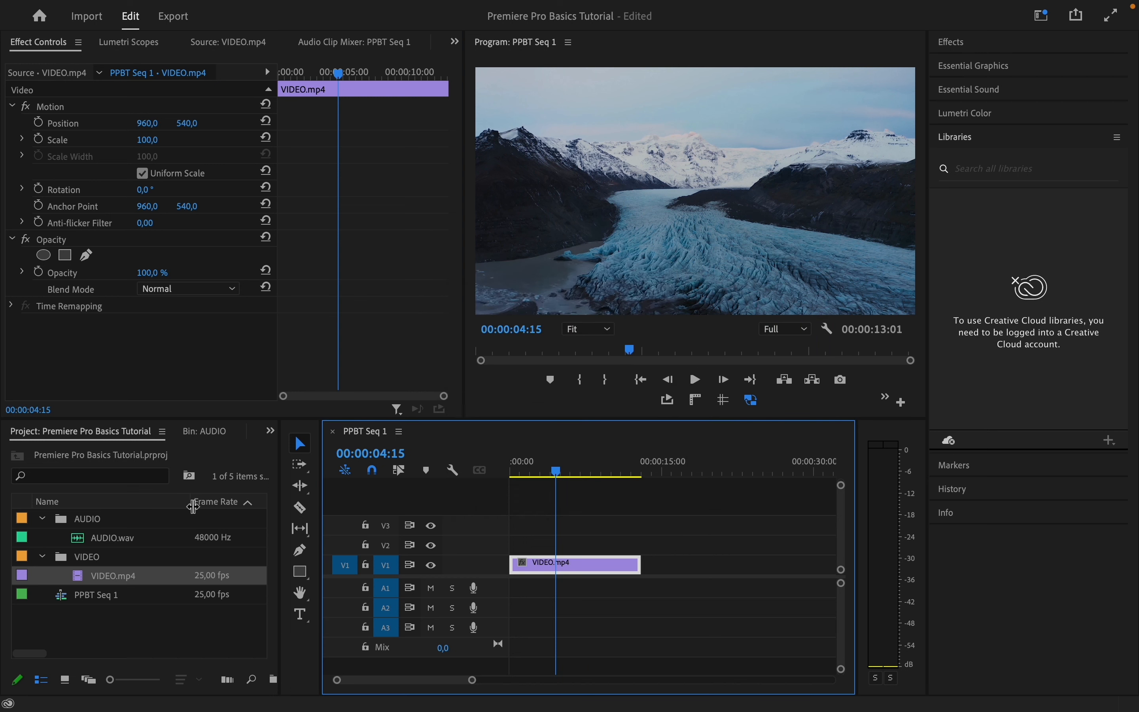
Place AUDIO.wav on the A1 track of the sequence and delete the clip again
click(82, 544)
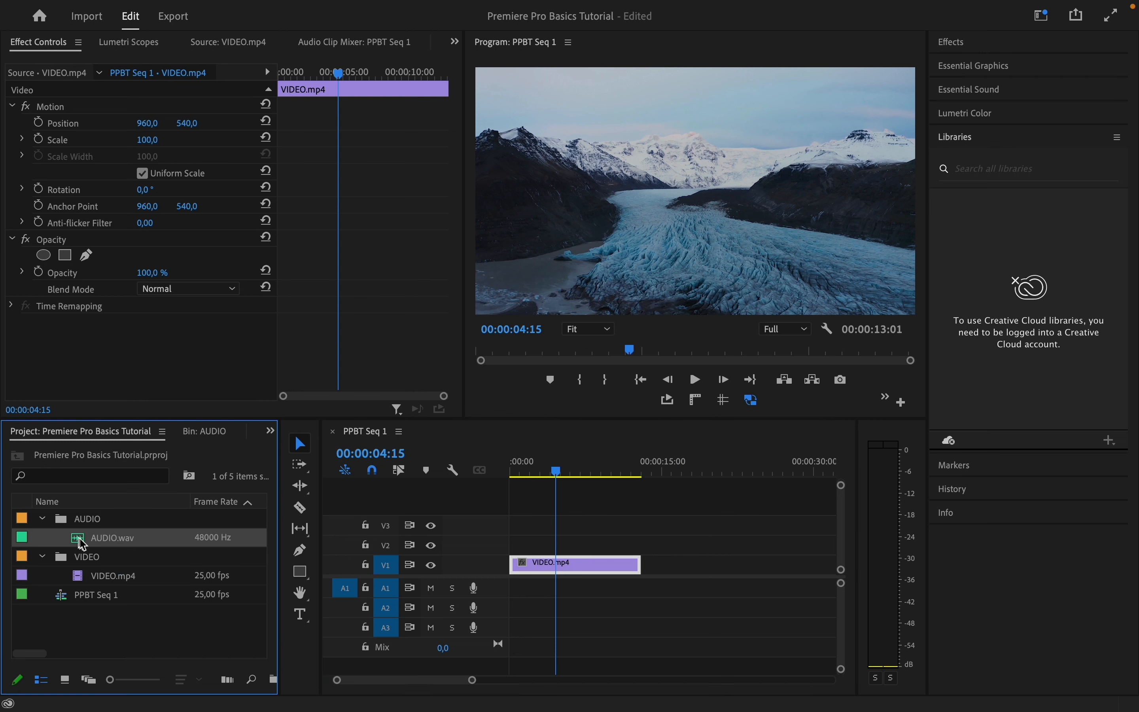
drag(82, 544, 513, 594)
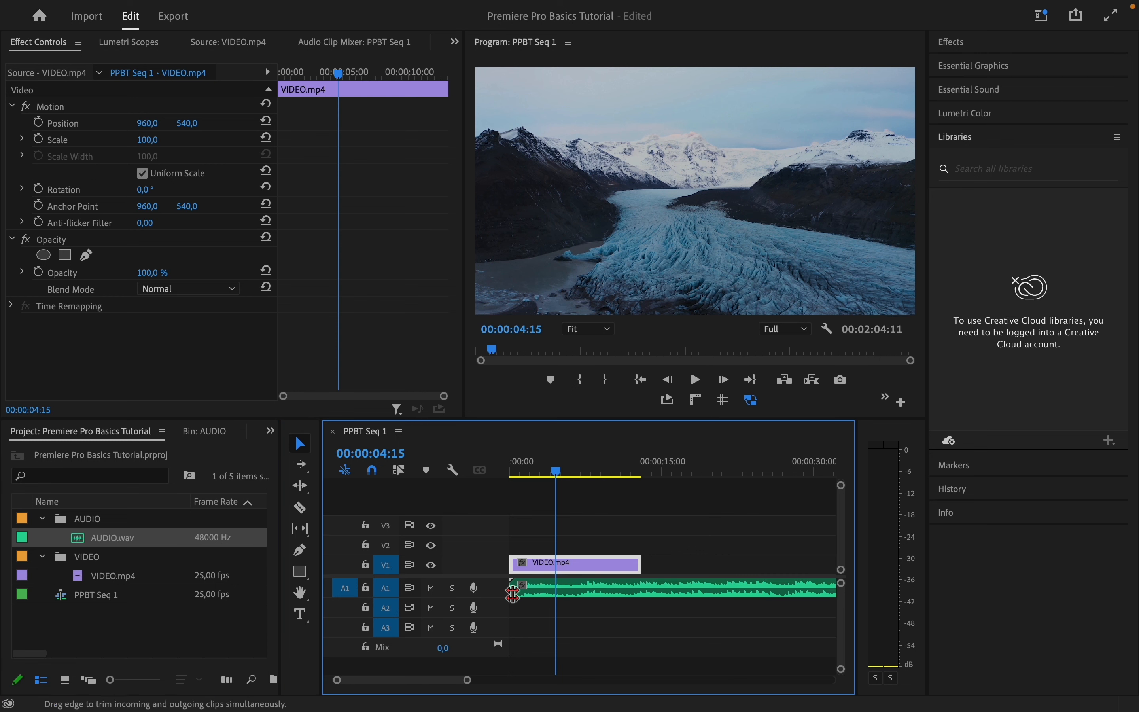
click(572, 595)
key(Delete)
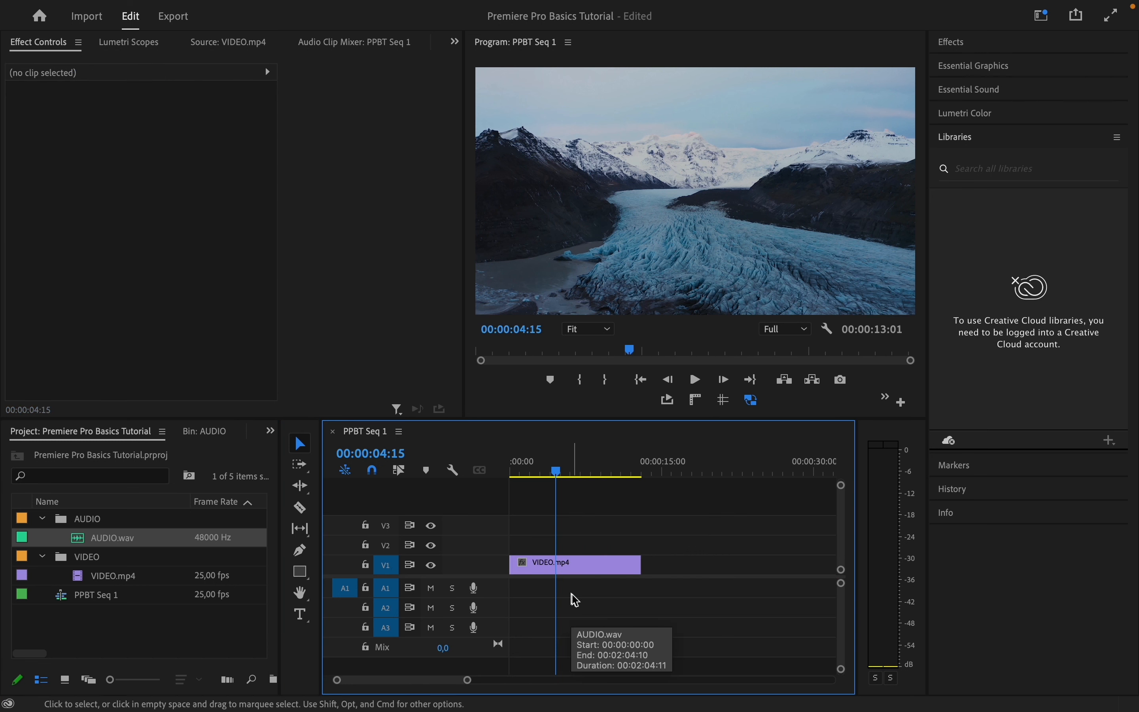
Load AUDIO.wav in the Source Monitor, mark a section, and add it to the A1 track under the video
double_click(112, 537)
click(144, 372)
drag(146, 376, 517, 590)
key(o)
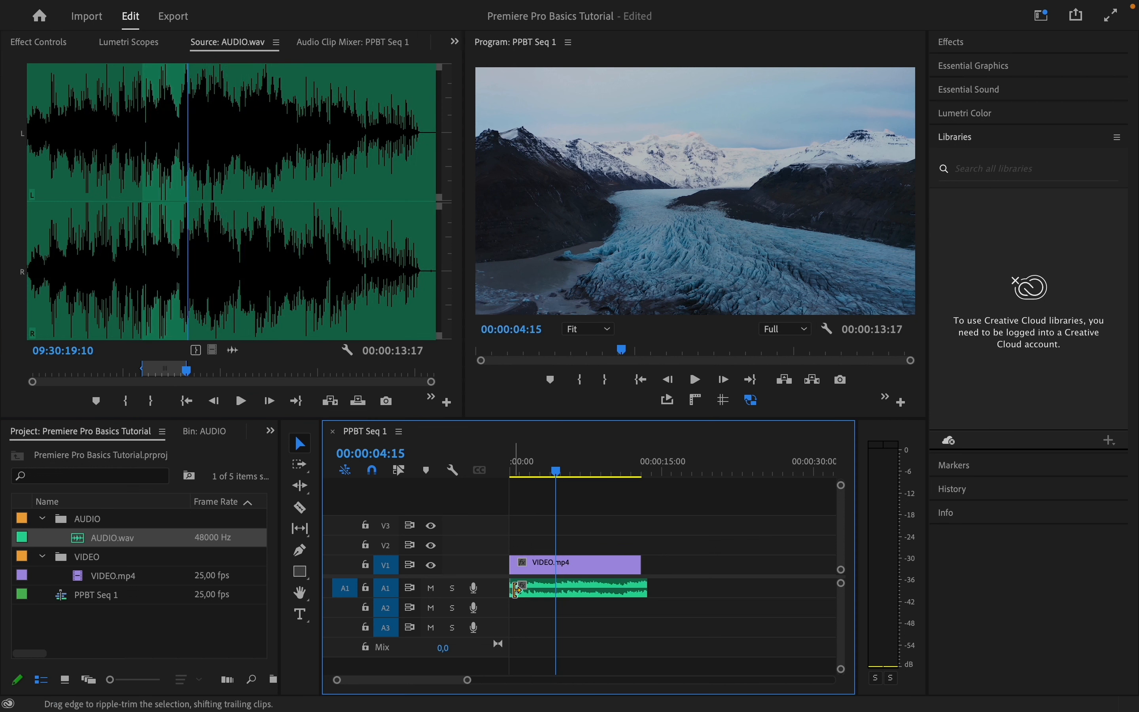
Expand the audio clip's Volume effect in Effect Controls, scrub its Level, and reset it
click(574, 594)
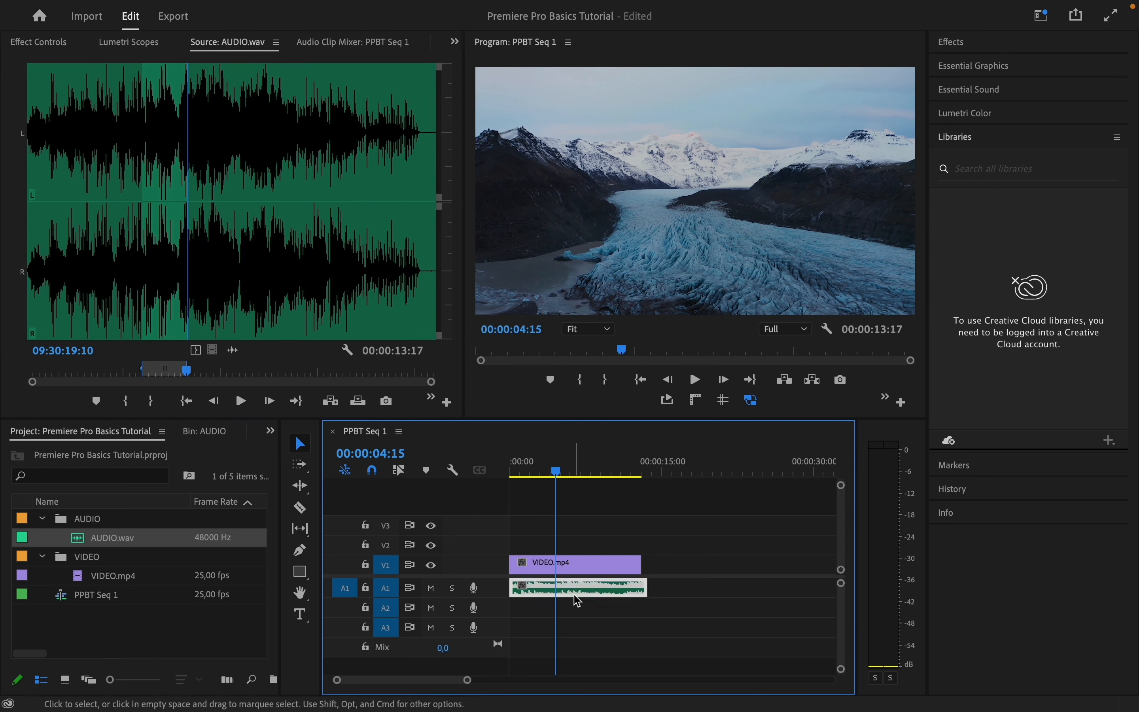
click(37, 44)
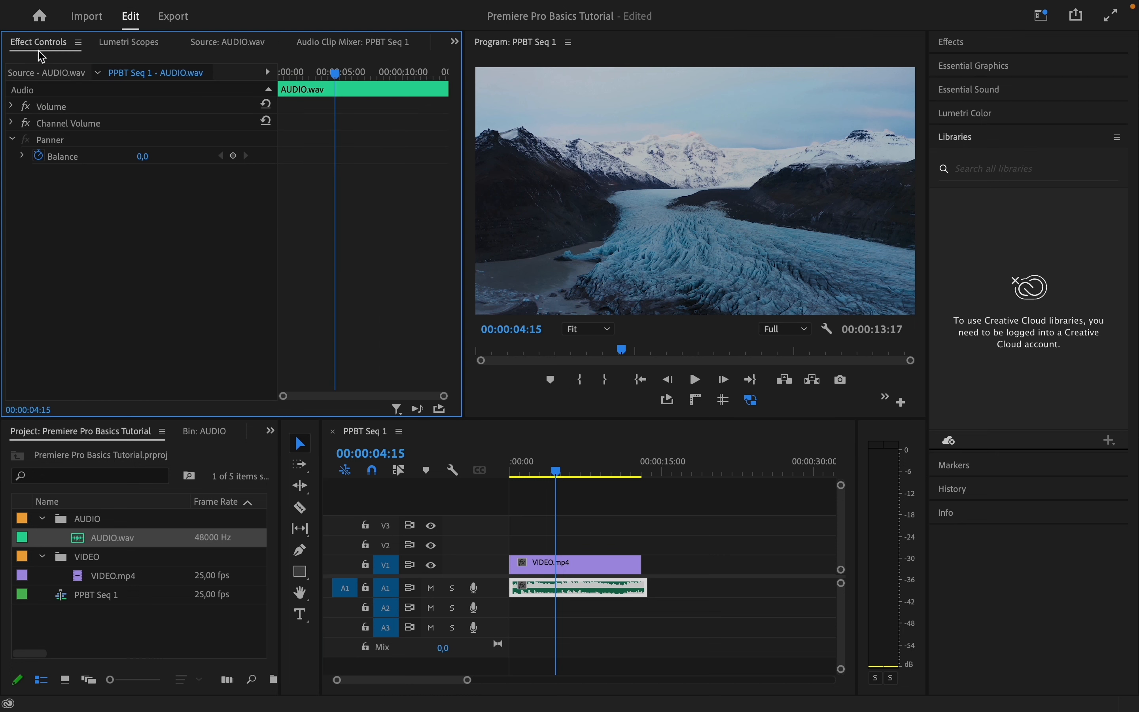
click(12, 107)
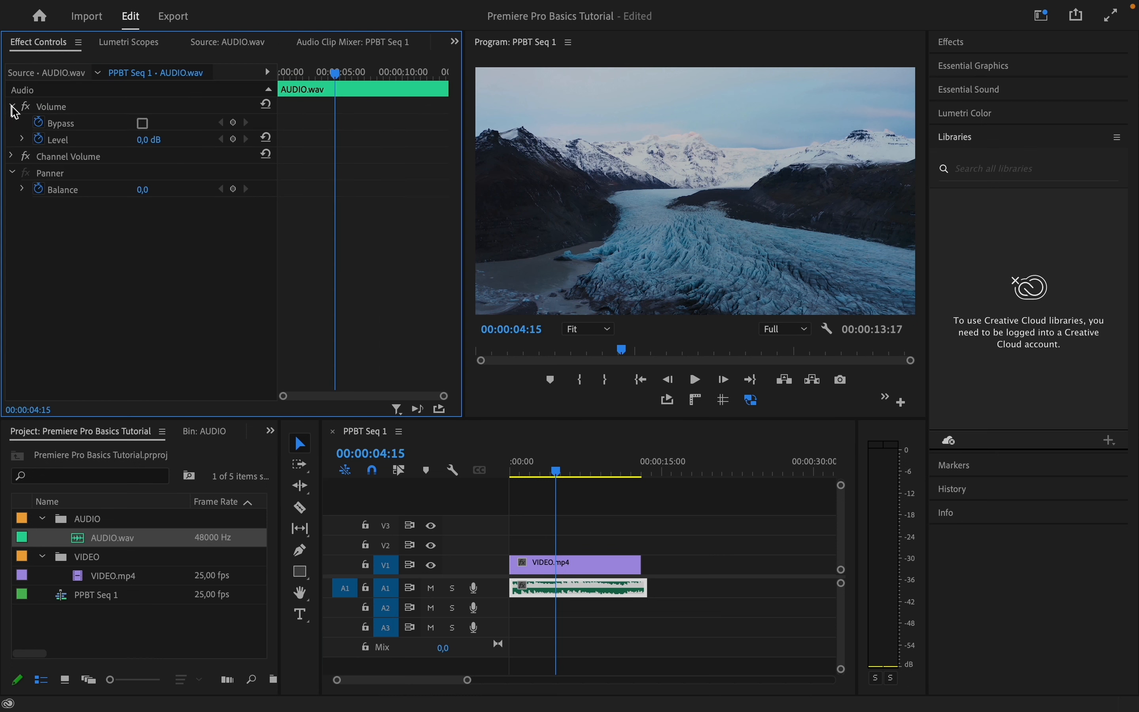
drag(149, 140, 144, 141)
click(267, 138)
Apply the Directional Blur effect from Video Effects > Blur & Sharpen to the VIDEO.mp4 clip
click(607, 570)
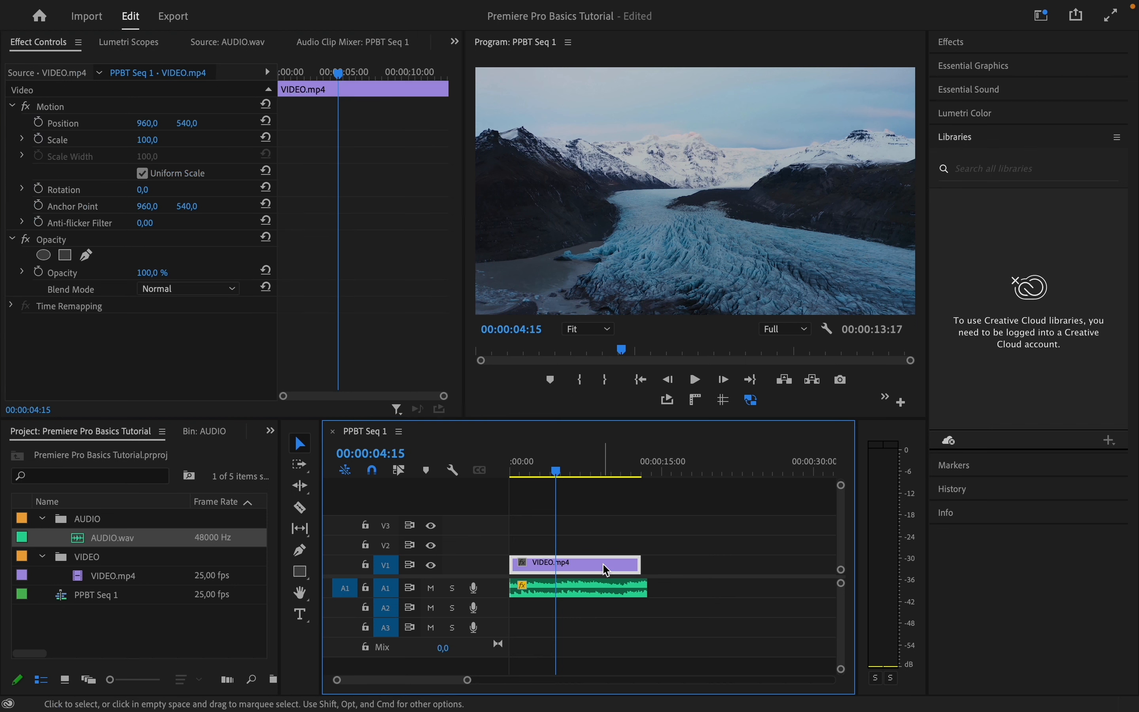
click(988, 47)
click(995, 148)
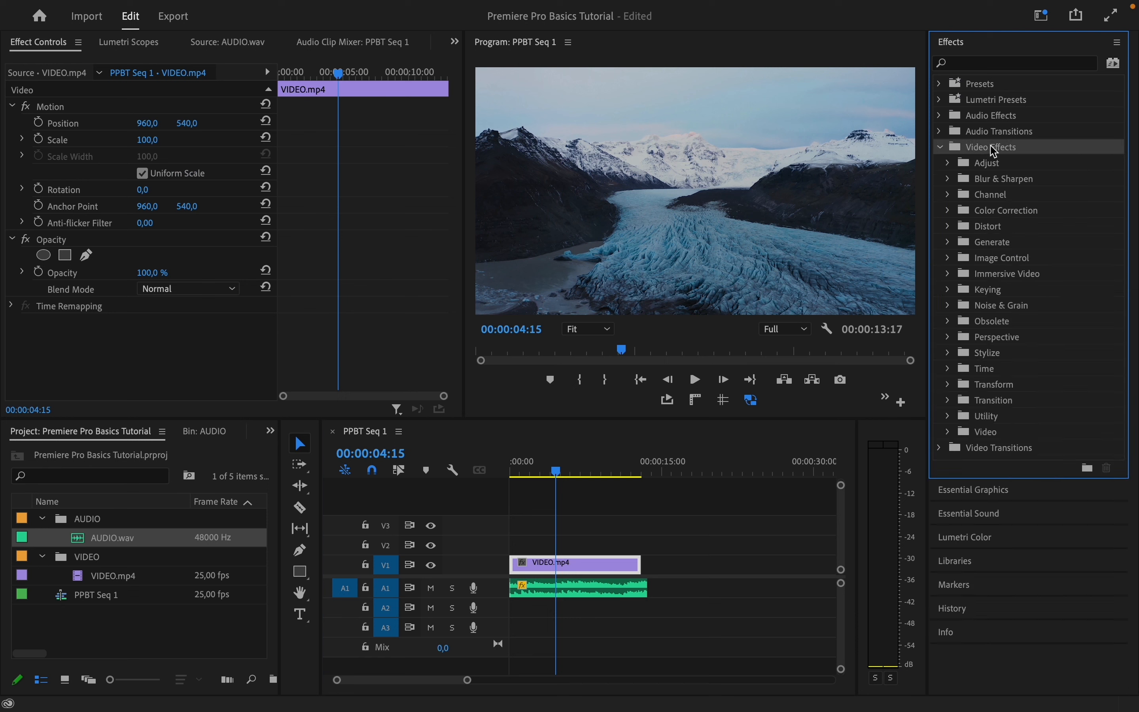
click(997, 180)
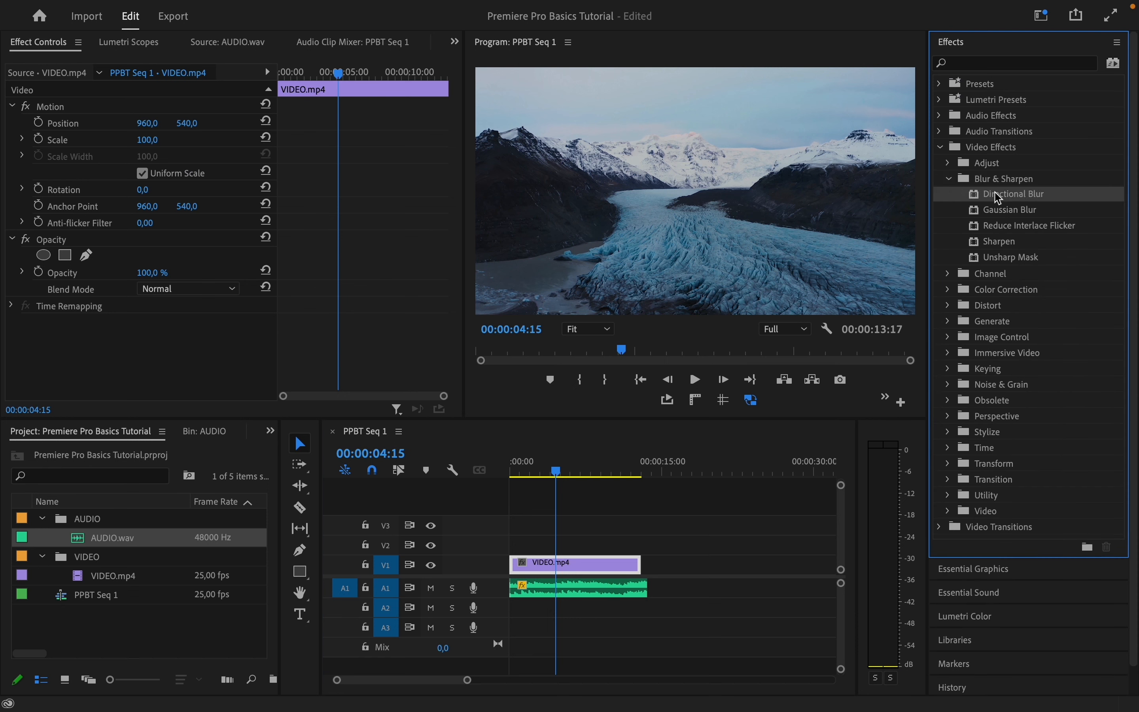
drag(1000, 196, 581, 568)
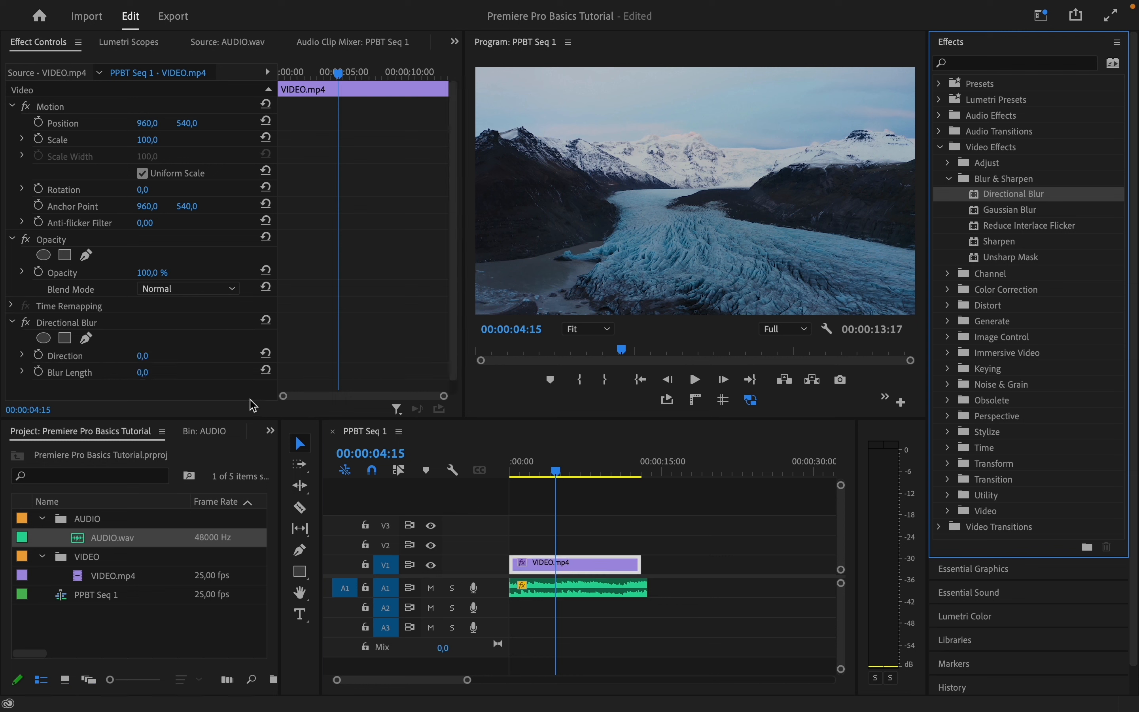
Toggle the Directional Blur effect off and on, then remove it from the clip
click(26, 323)
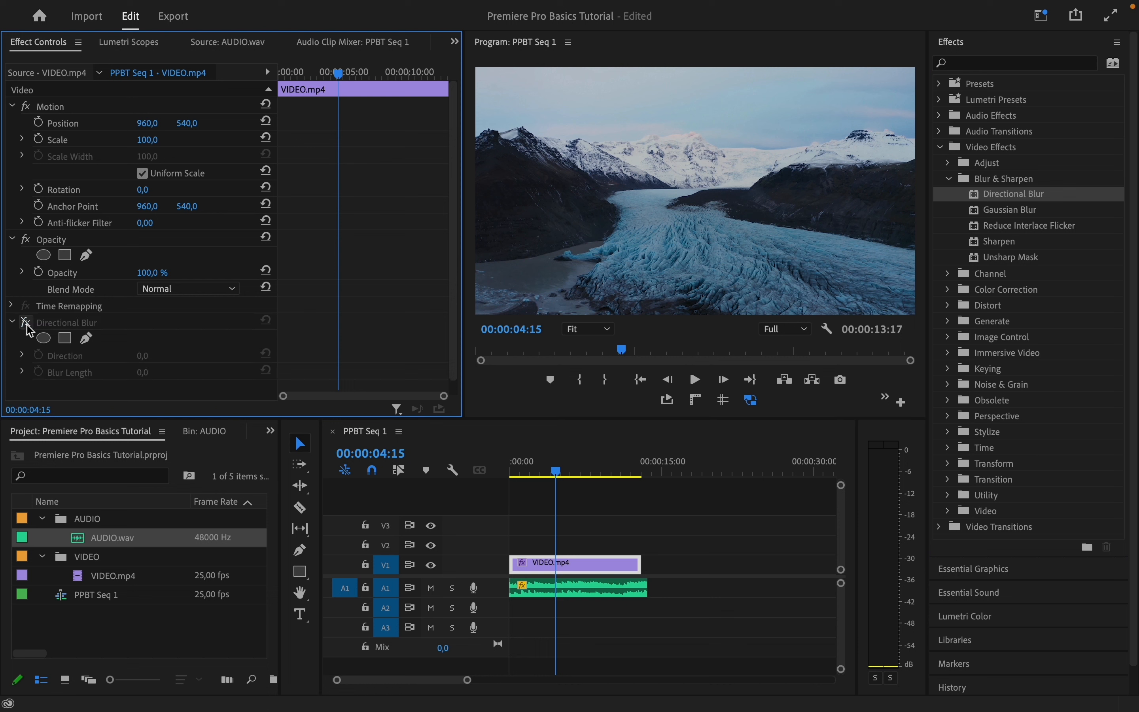
click(26, 323)
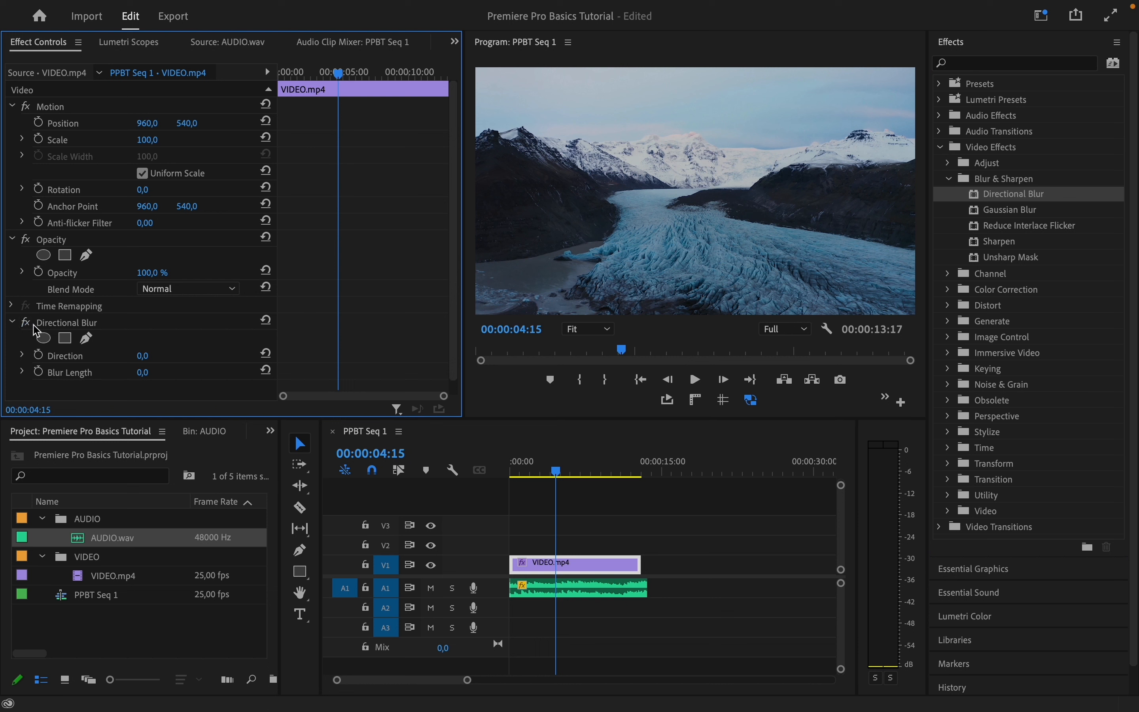
click(62, 324)
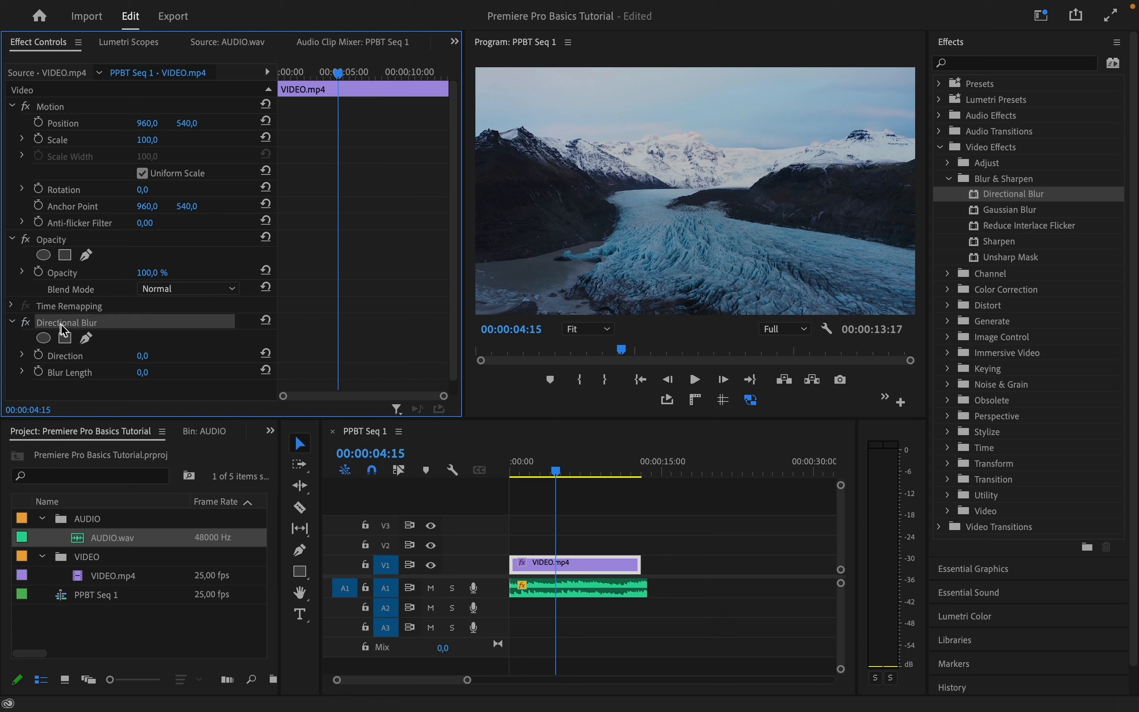
key(Delete)
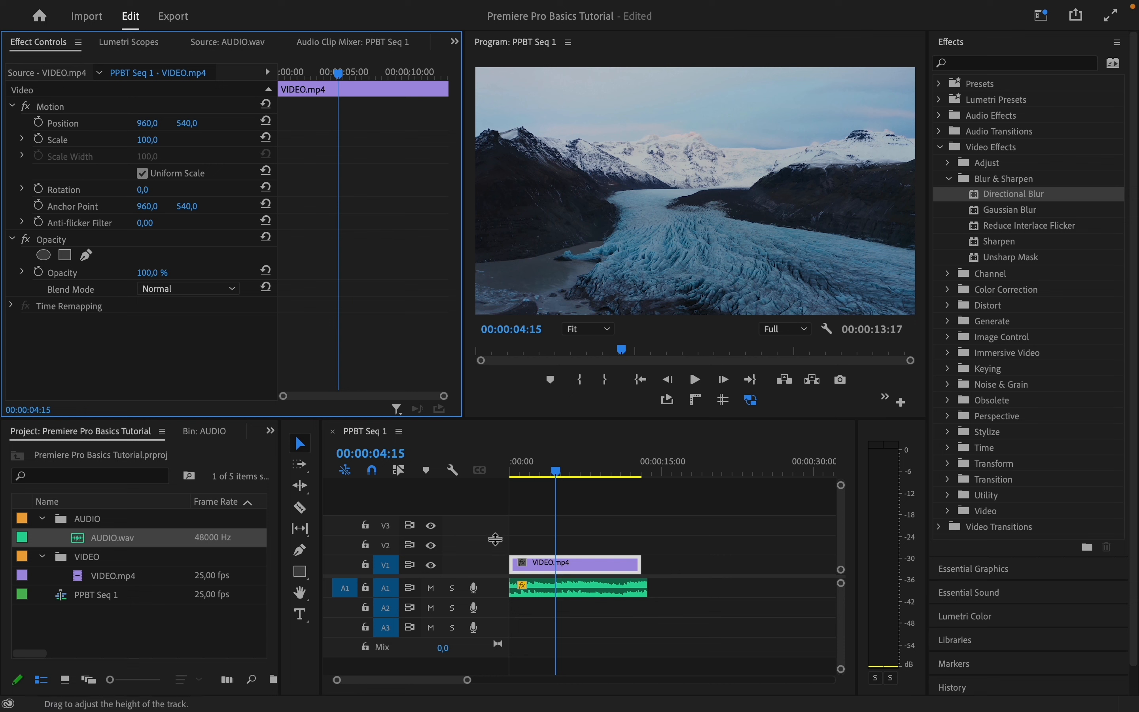
Move the playhead to 00:00:02:12 and switch to the Captions and Graphics workspace
click(554, 471)
drag(556, 472, 535, 472)
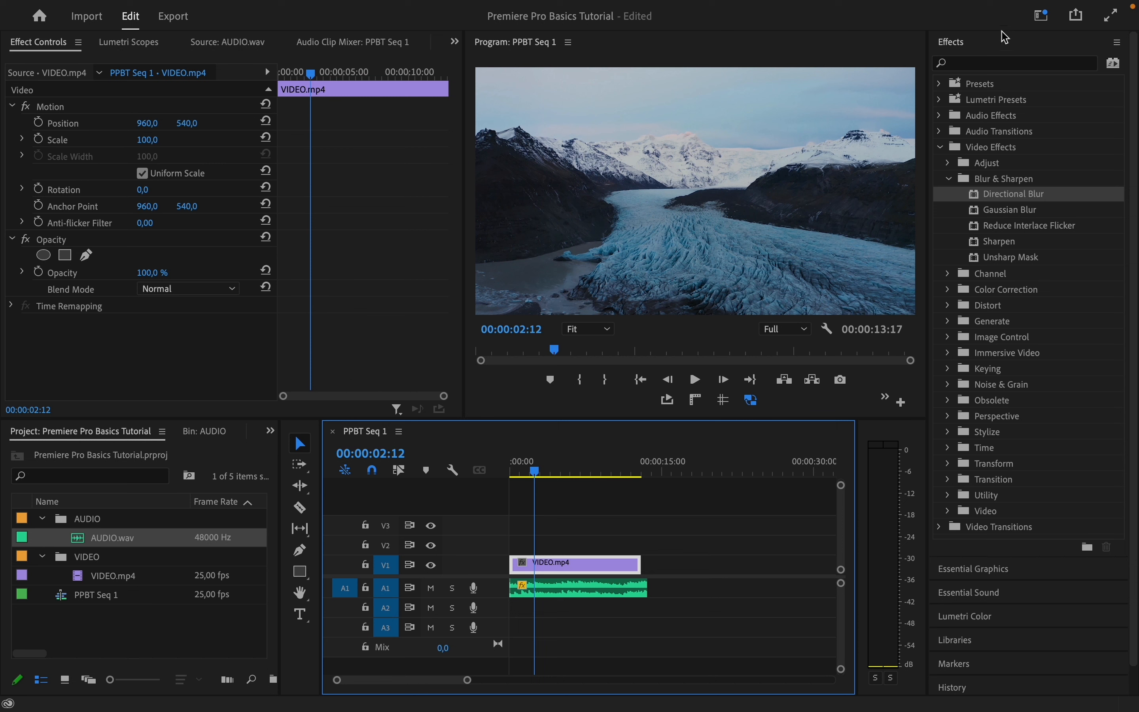
click(1042, 16)
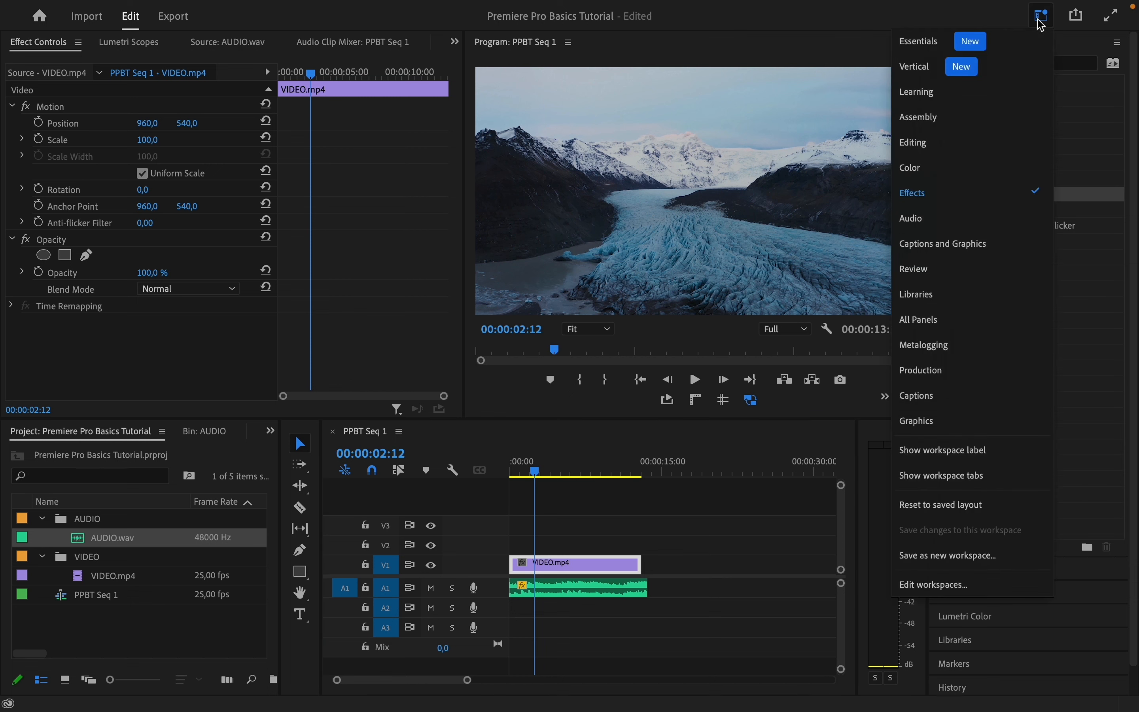
click(1011, 245)
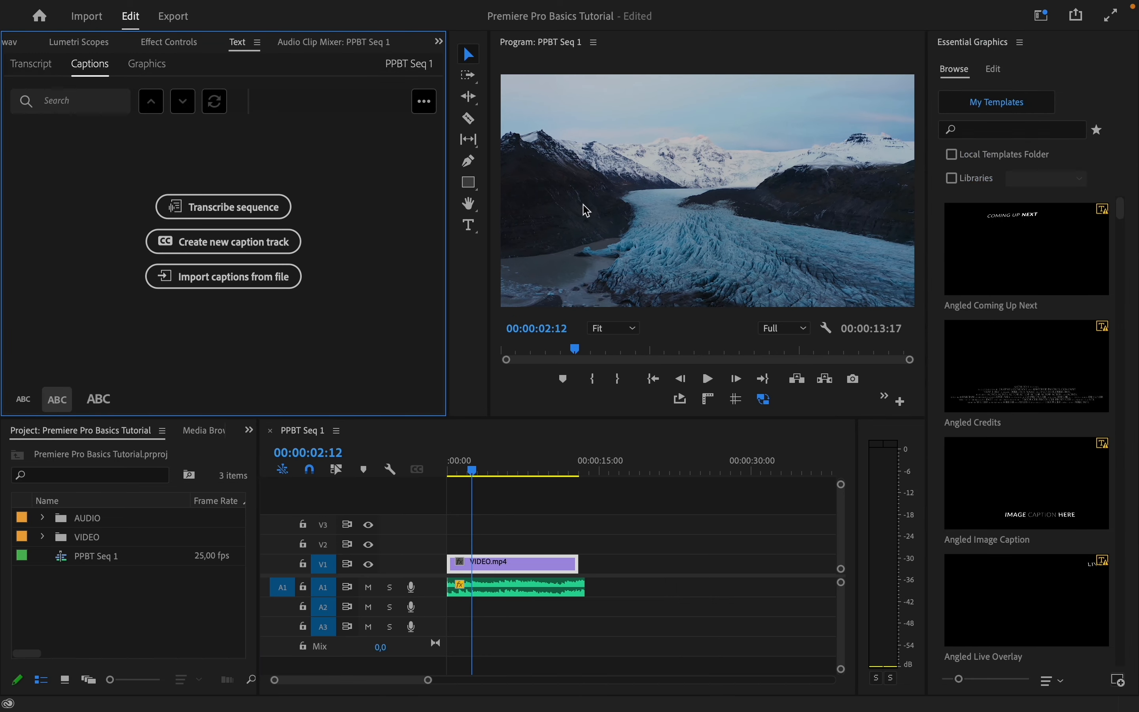
Add a text layer reading HELLO! in the middle of the Program frame with the Type tool
click(472, 235)
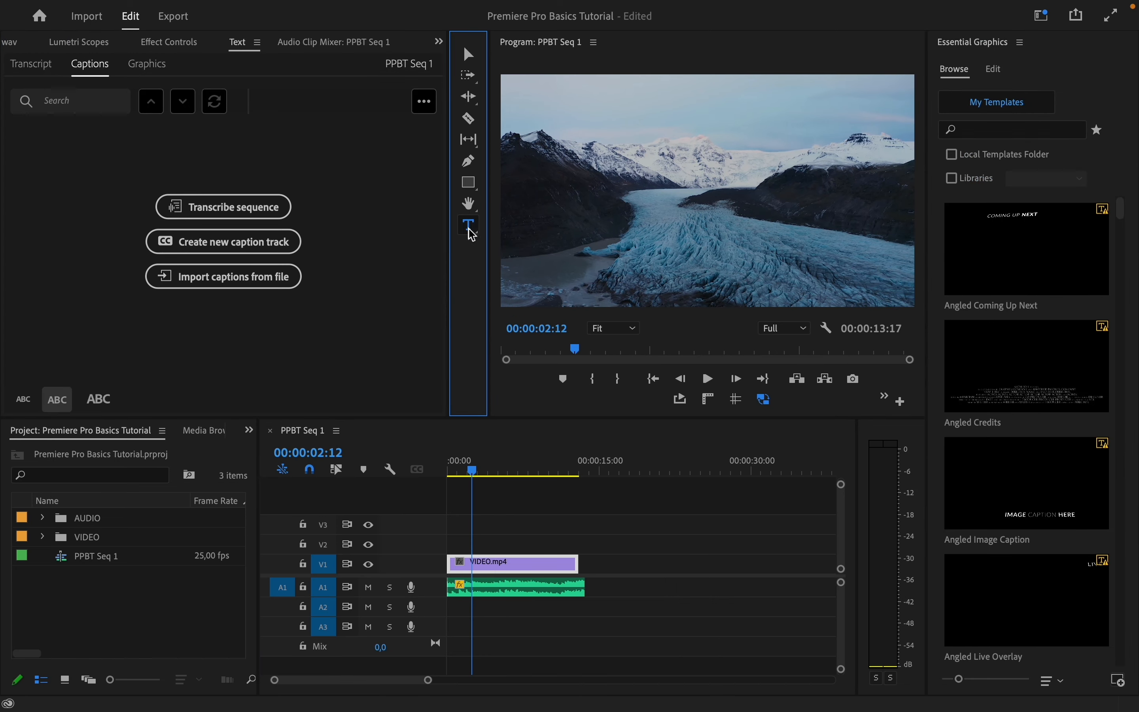
click(653, 243)
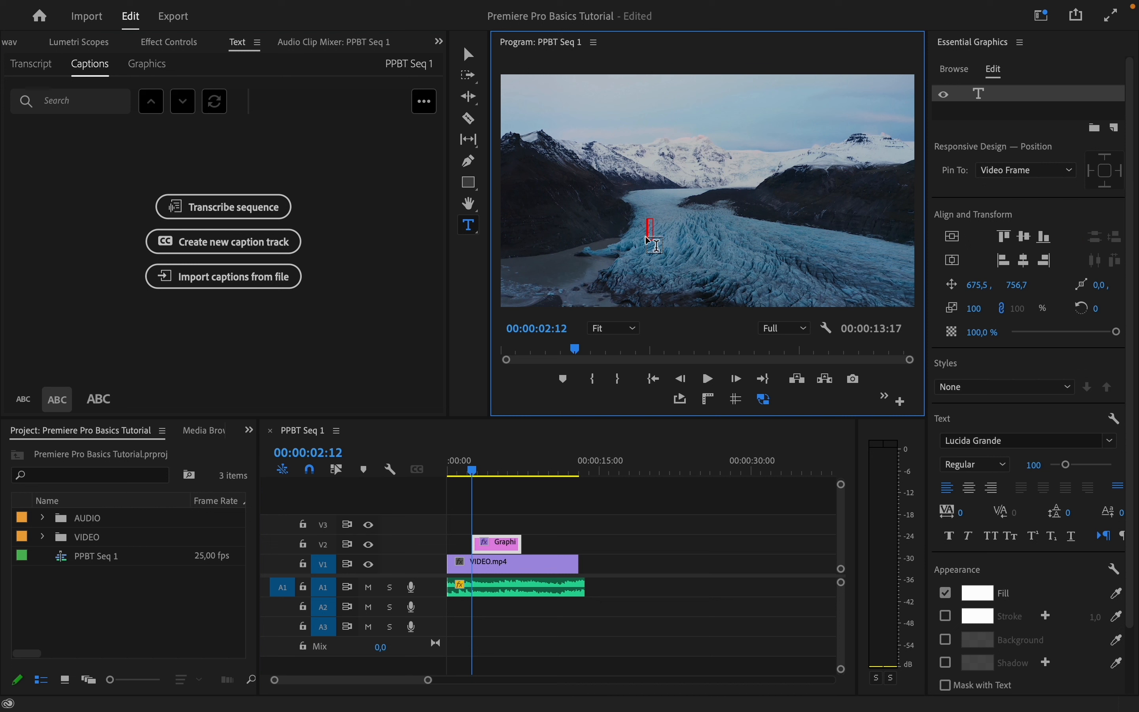
text(HELLO!)
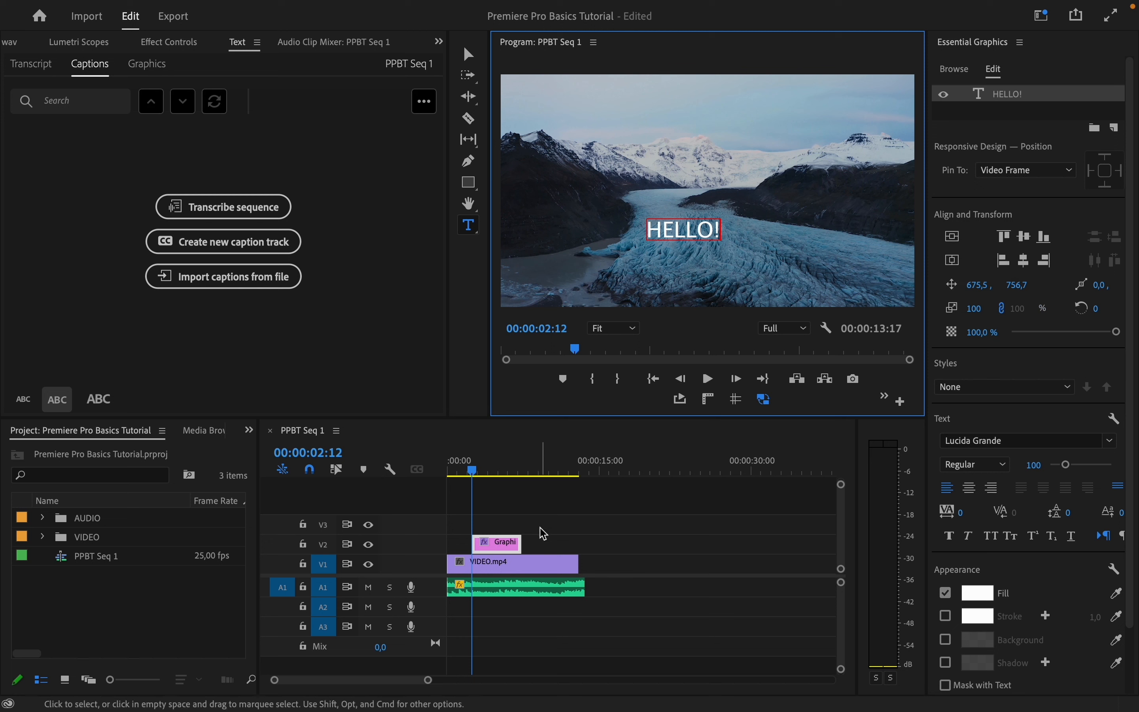
Lengthen the HELLO! graphic clip slightly and trim the audio clip's end to line up with the video's end
drag(522, 542, 540, 544)
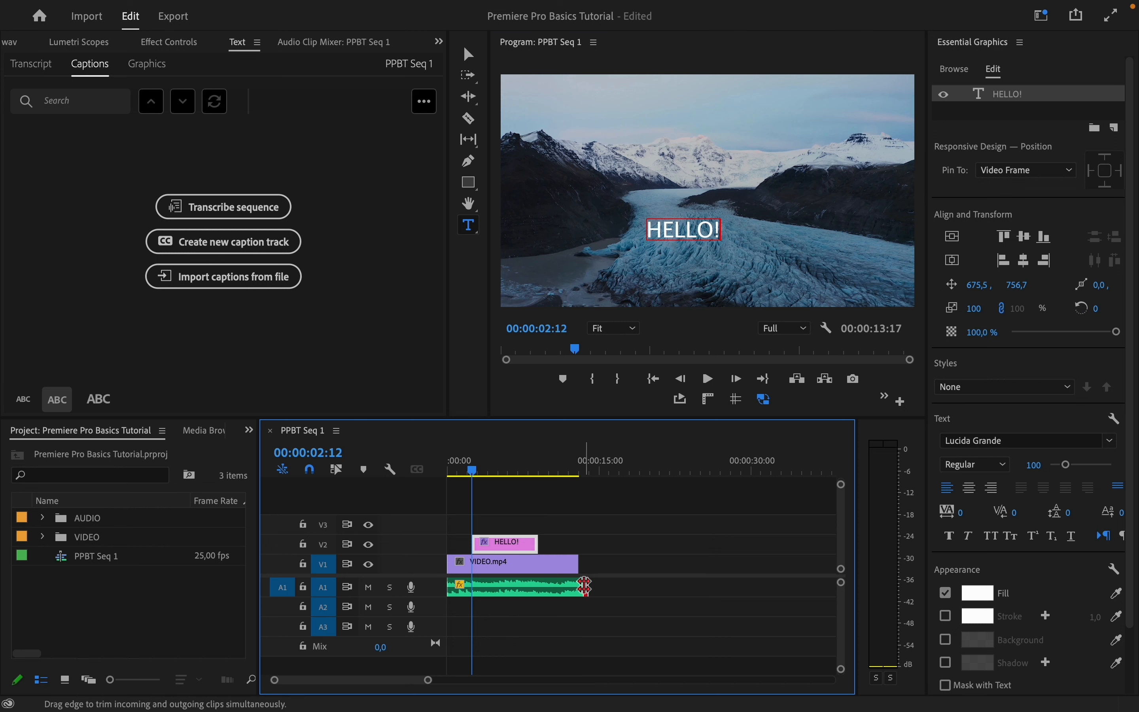
drag(586, 586, 580, 586)
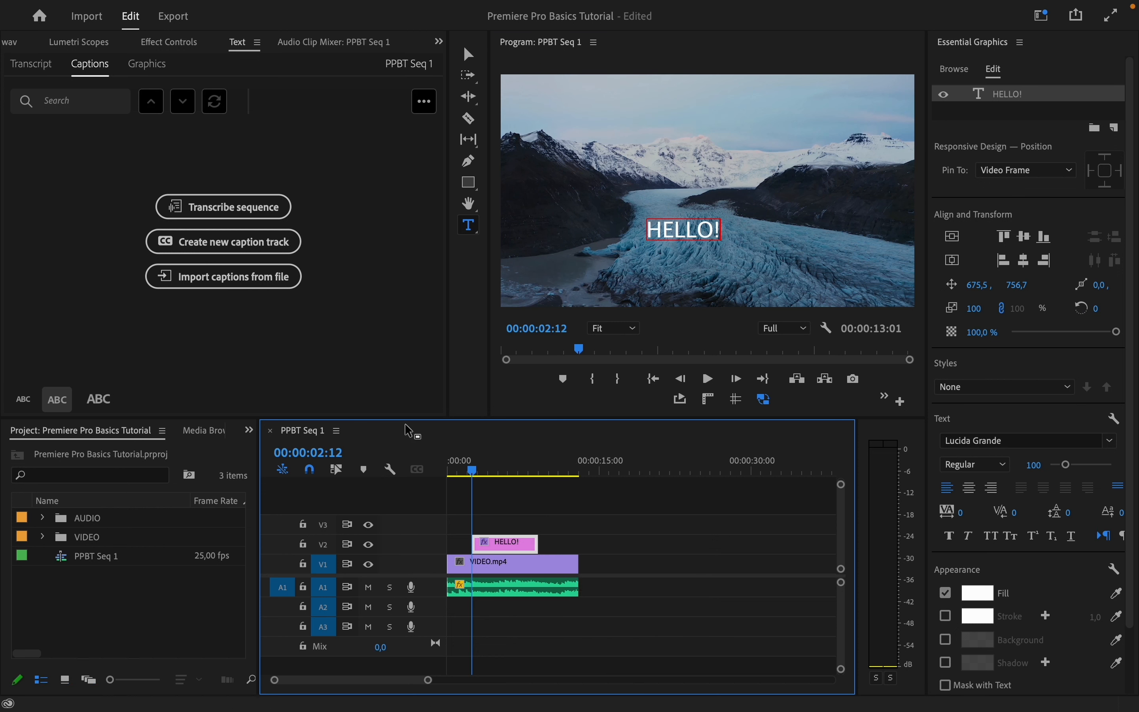
Open the media export settings for the PPBT Seq 1 sequence
mouse_move(92, 5)
click(133, 10)
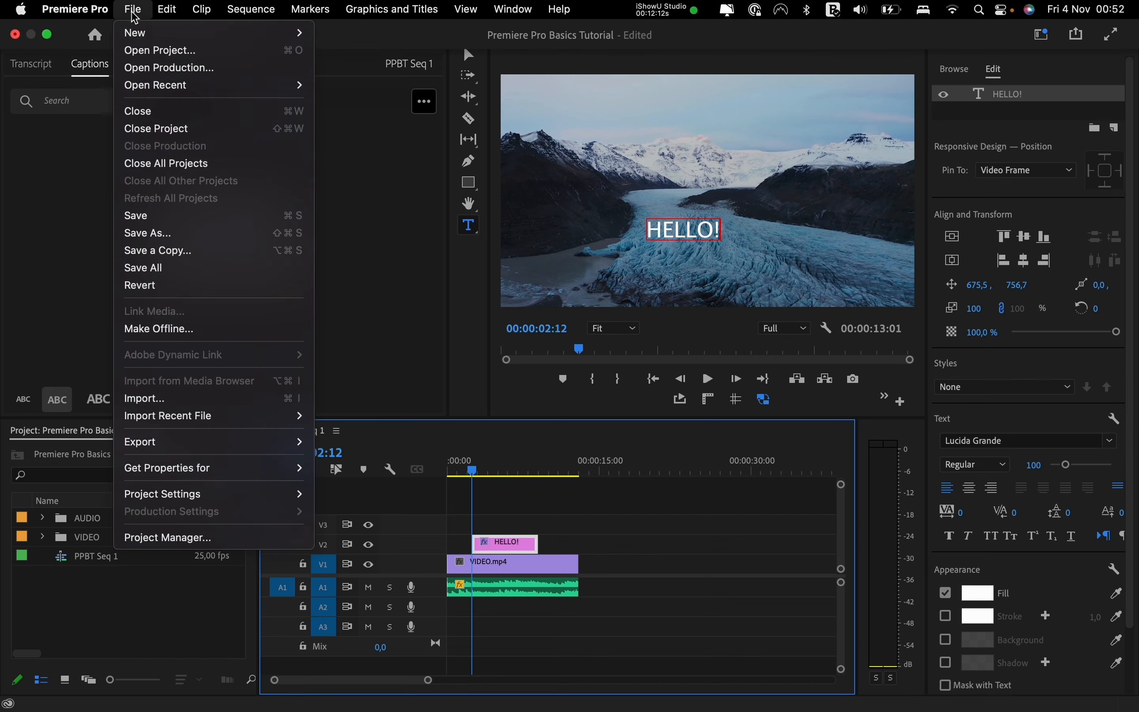
mouse_move(223, 442)
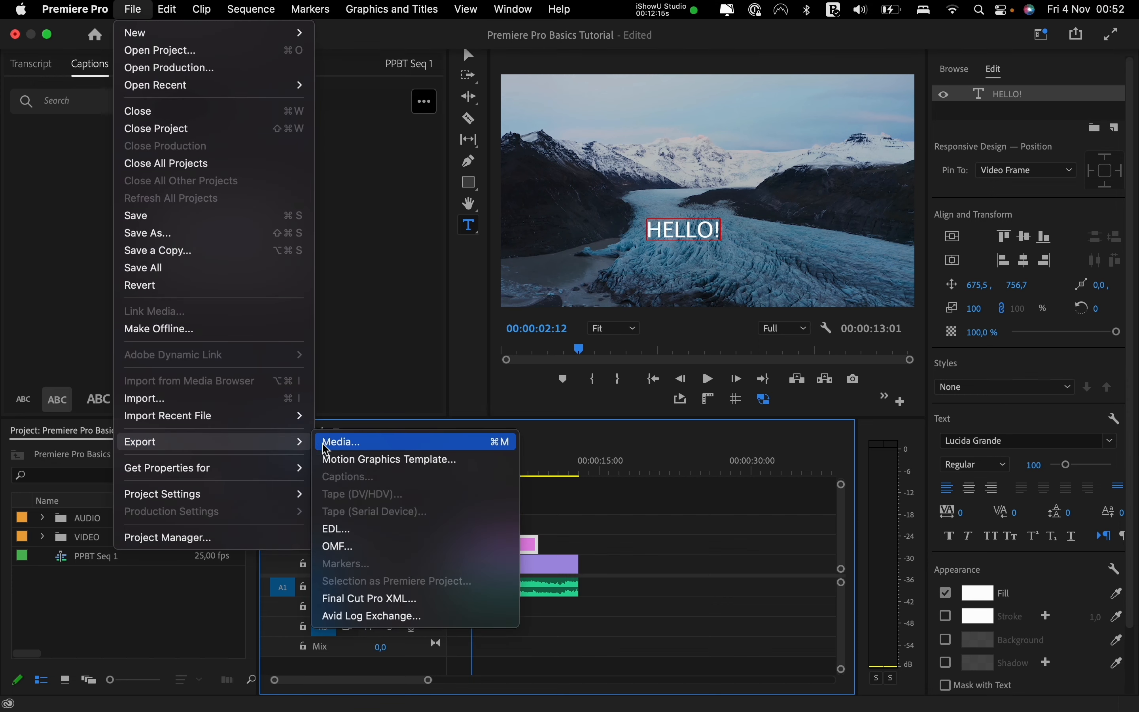
click(401, 443)
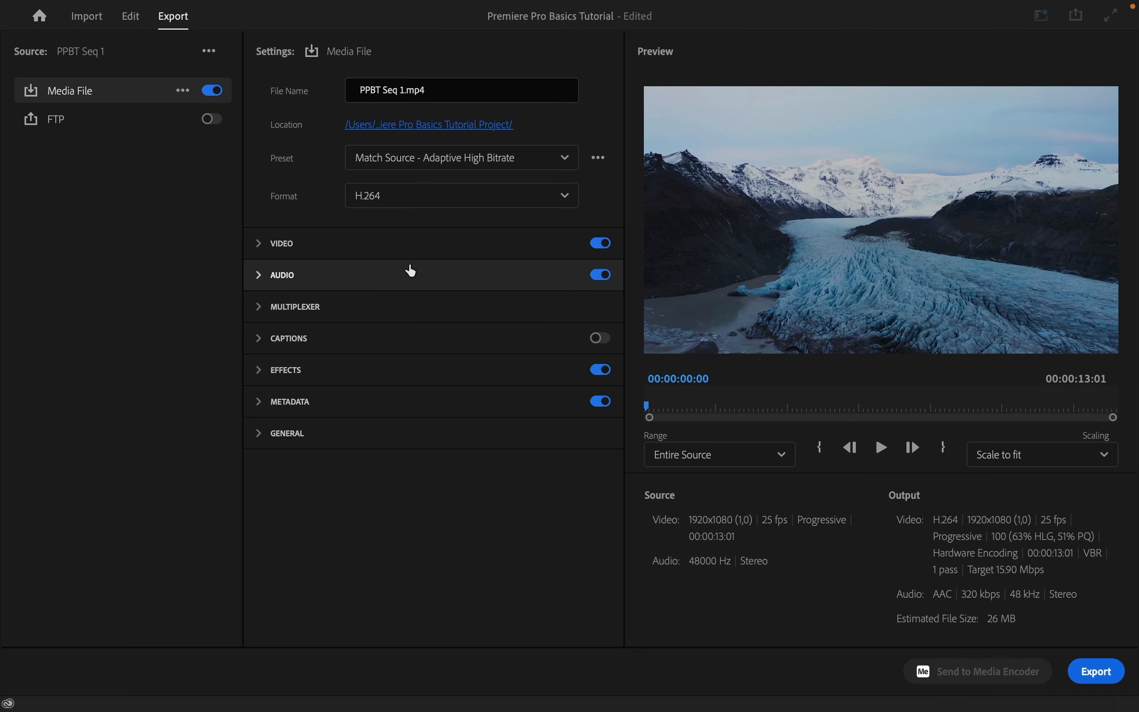
Set the export location to a new folder named EXPORT inside the project folder
click(412, 127)
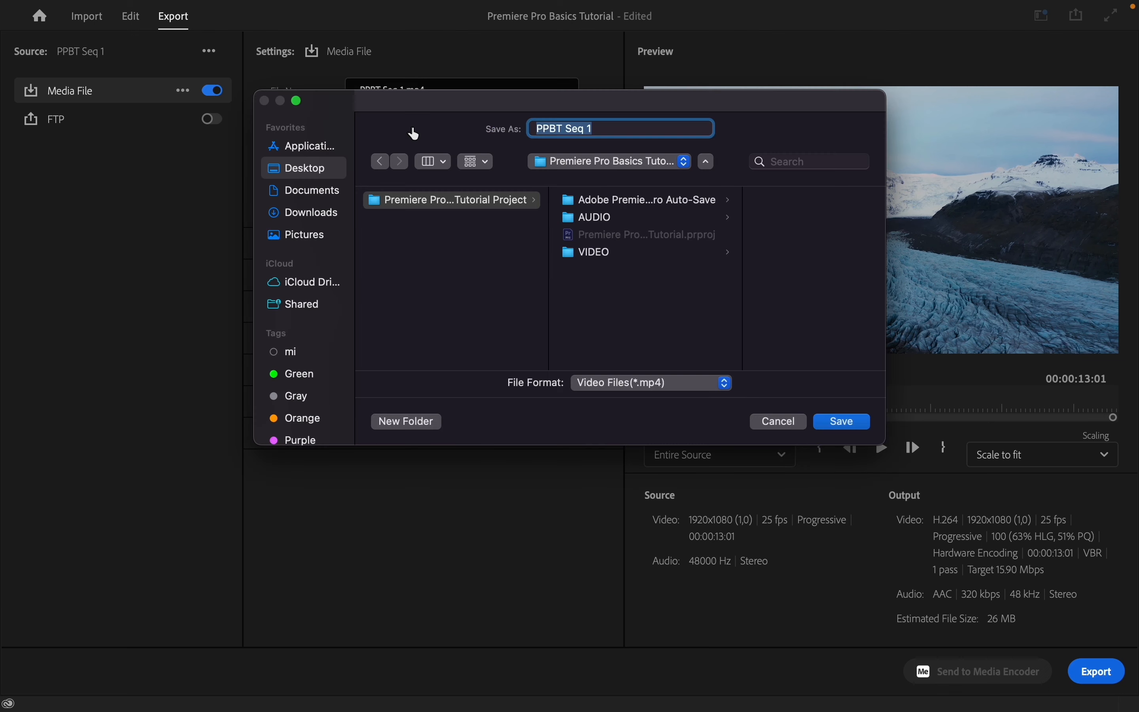
click(426, 424)
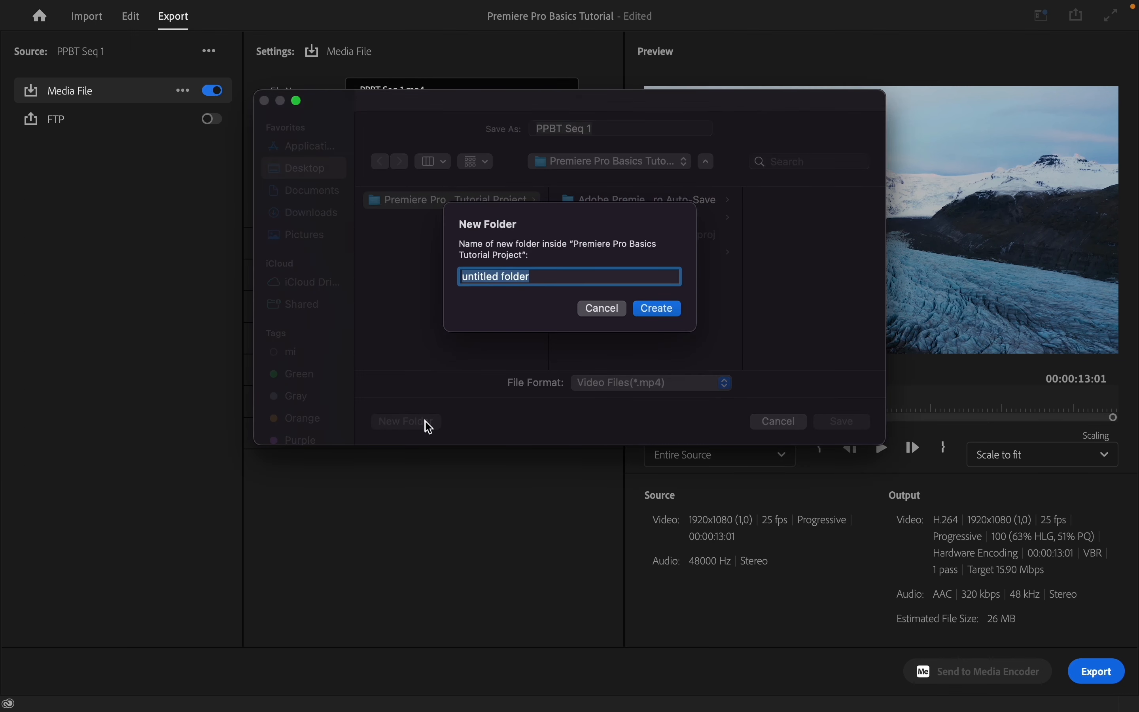
text(EXPORT)
click(657, 308)
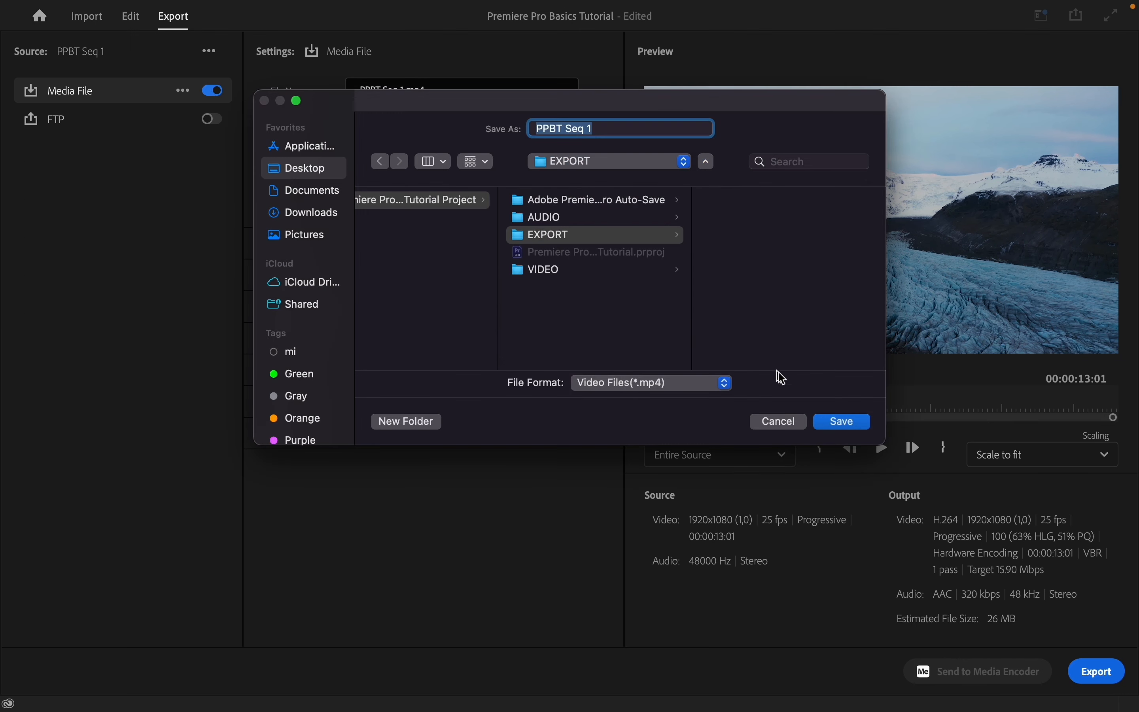
click(830, 419)
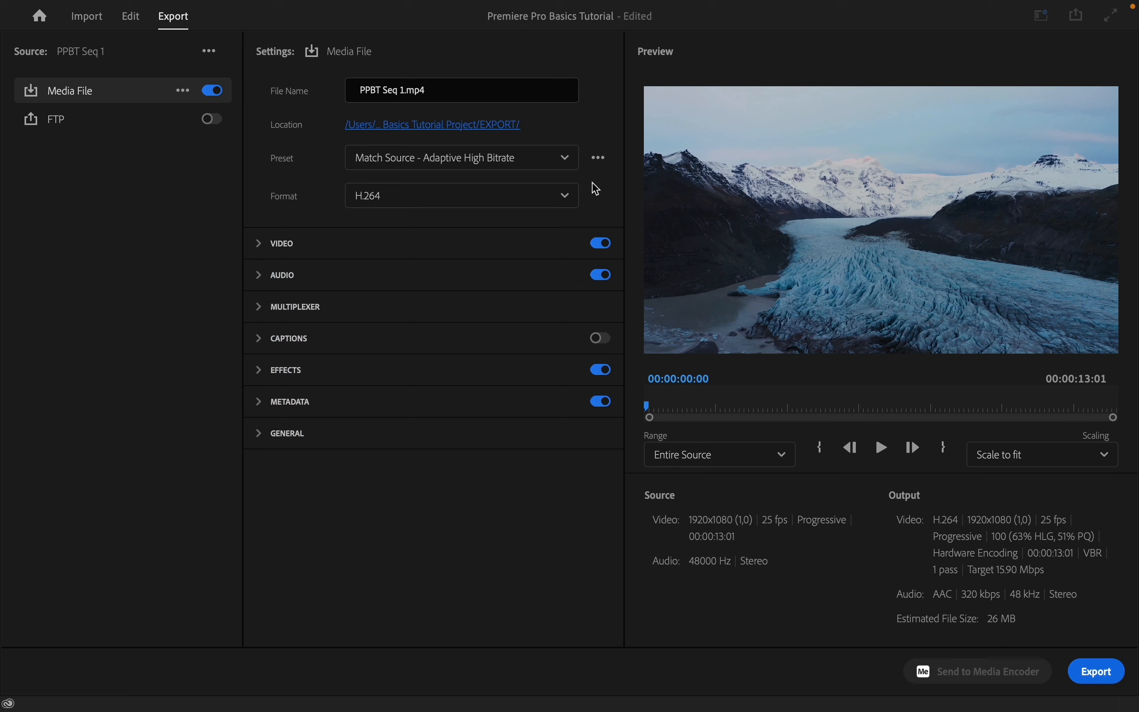
Review the available export preset and format options without changing them
click(561, 162)
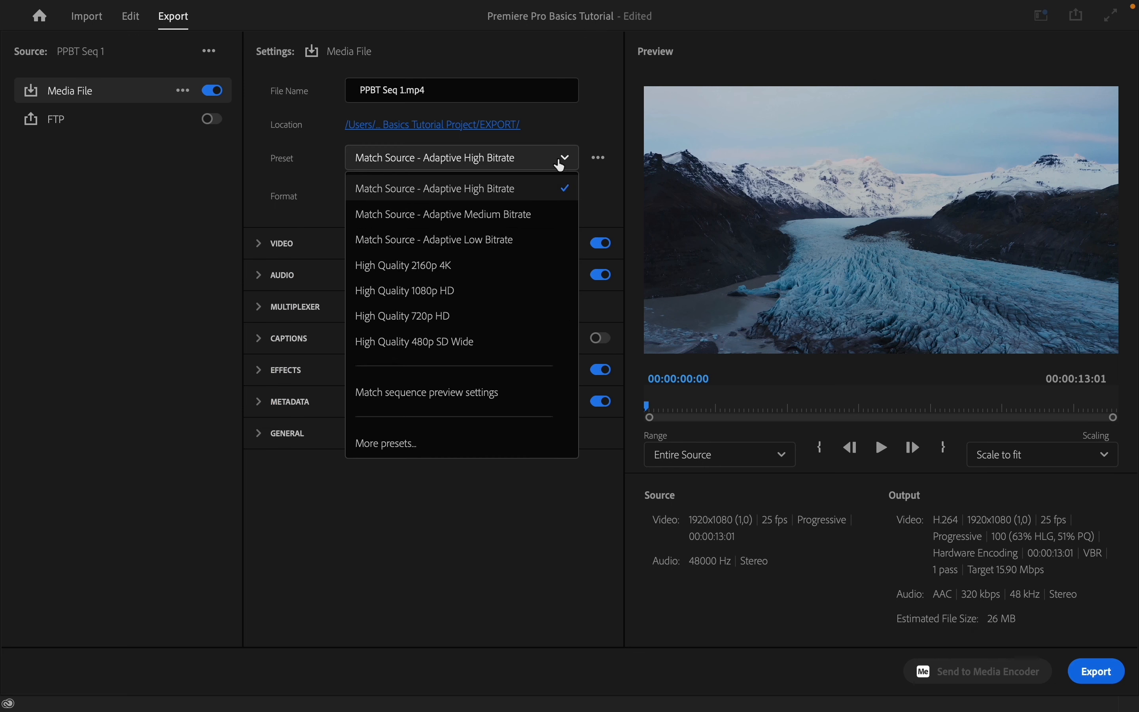
click(560, 163)
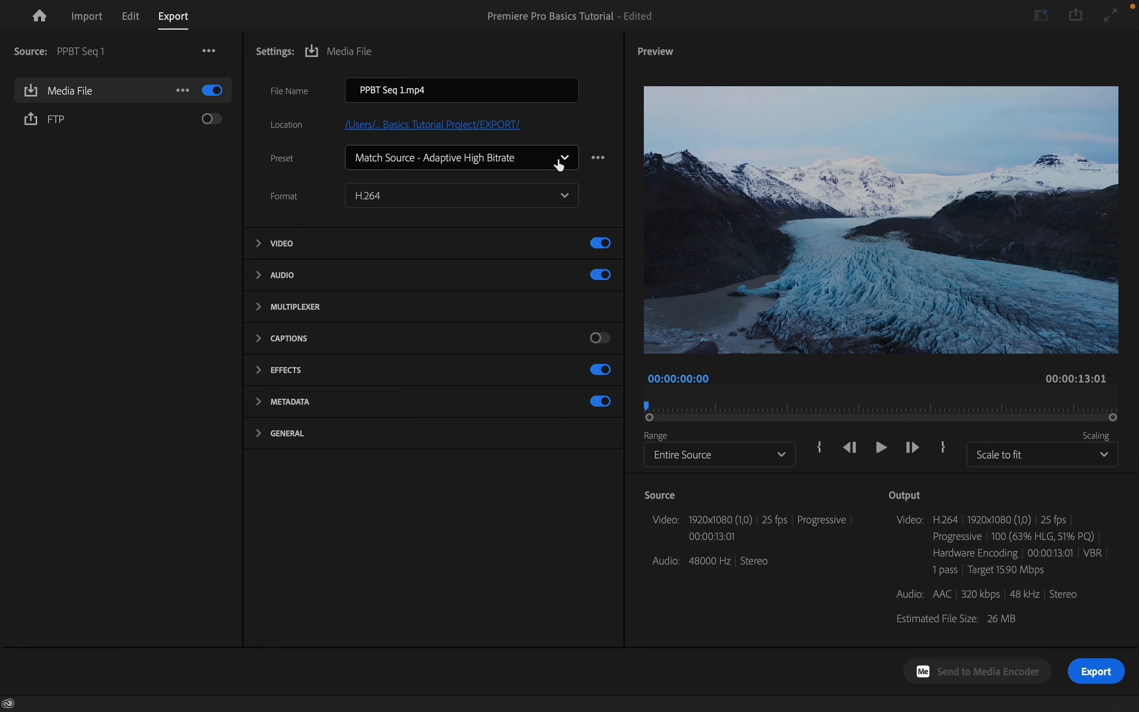
click(564, 197)
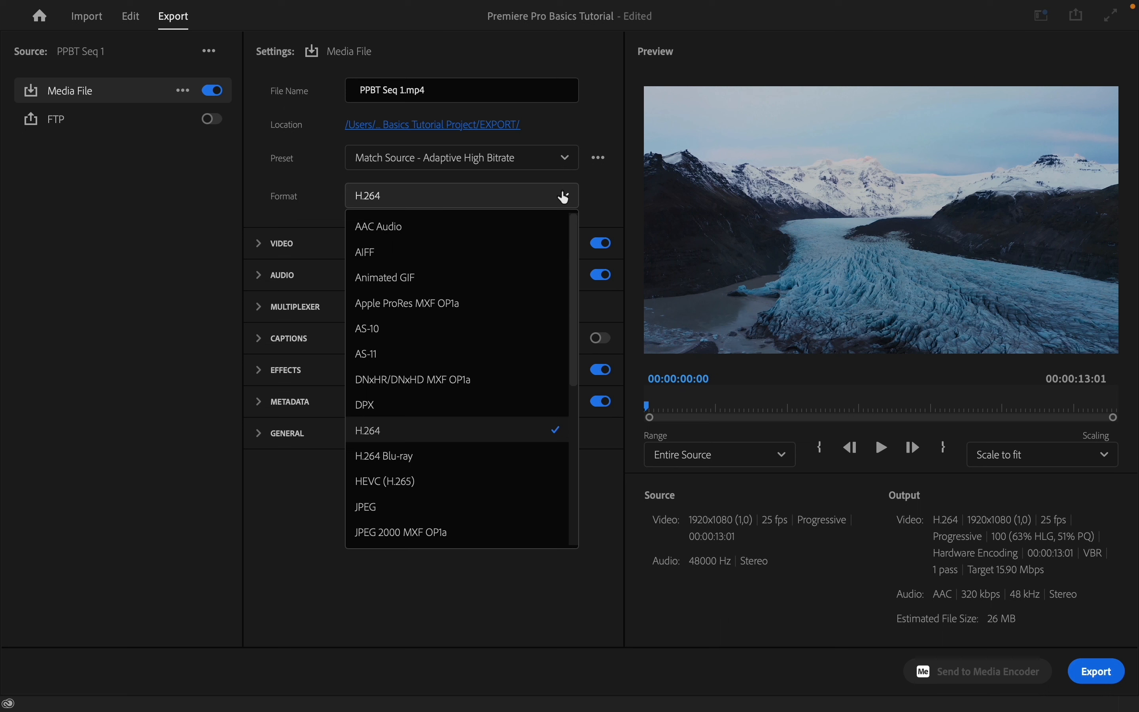
click(563, 197)
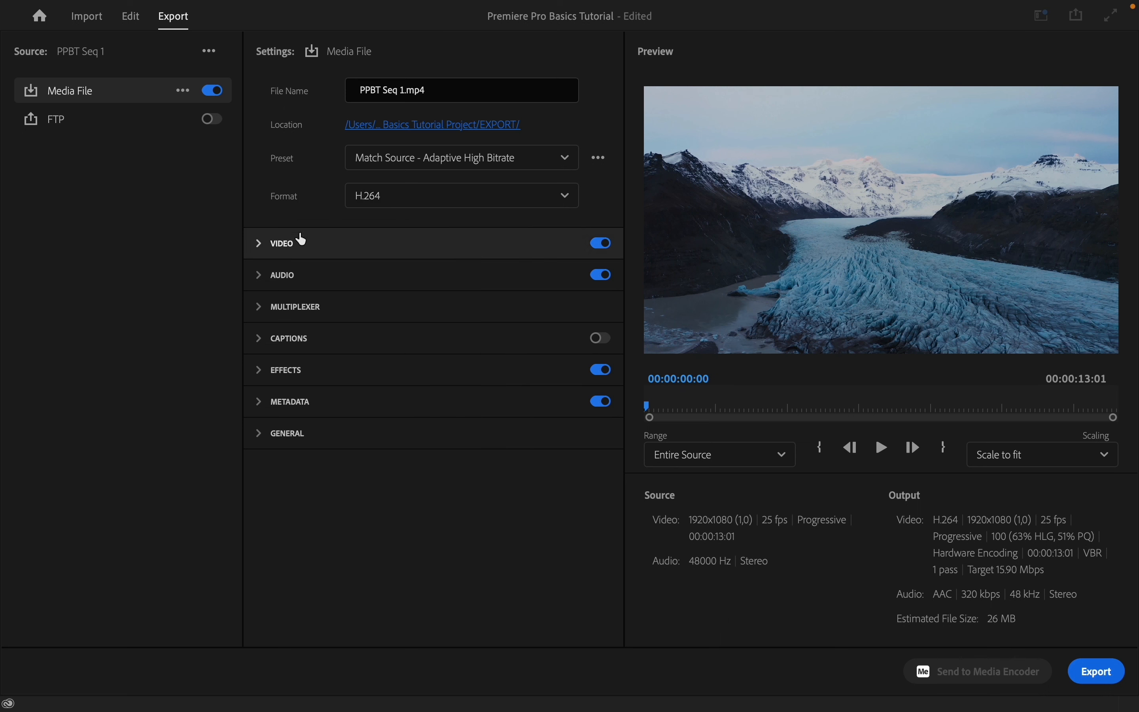
Match the video settings to the source, enable Use Maximum Render Quality, and export the sequence
click(258, 249)
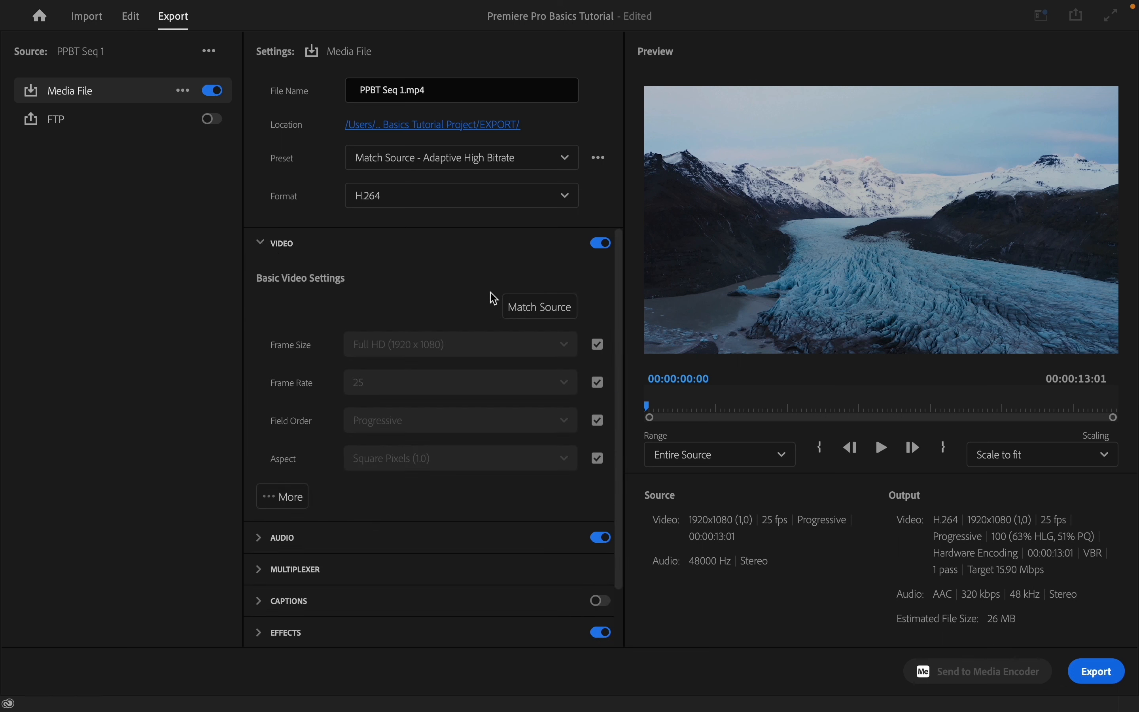
click(534, 308)
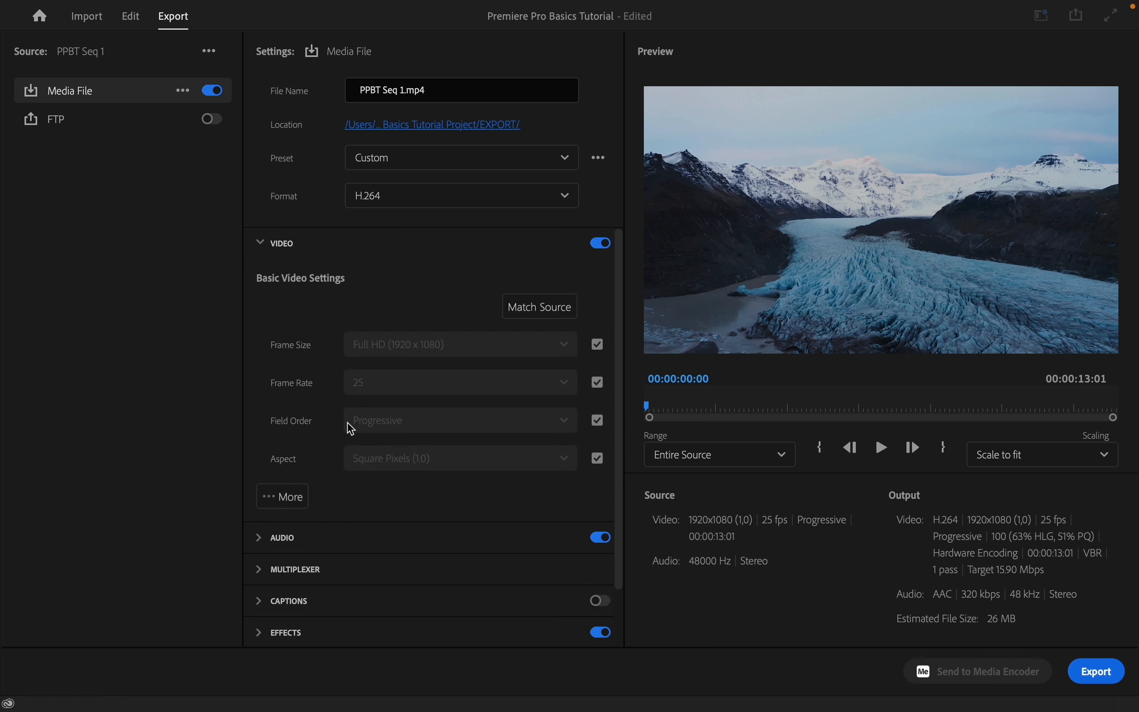
click(283, 498)
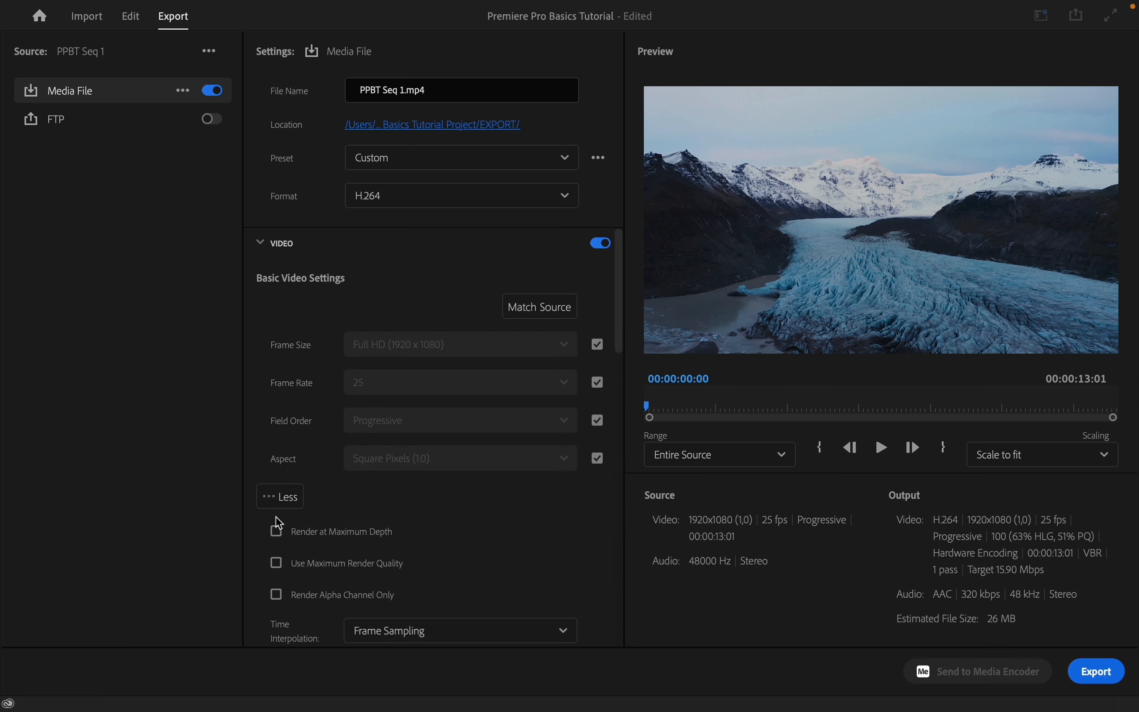
click(277, 560)
click(280, 499)
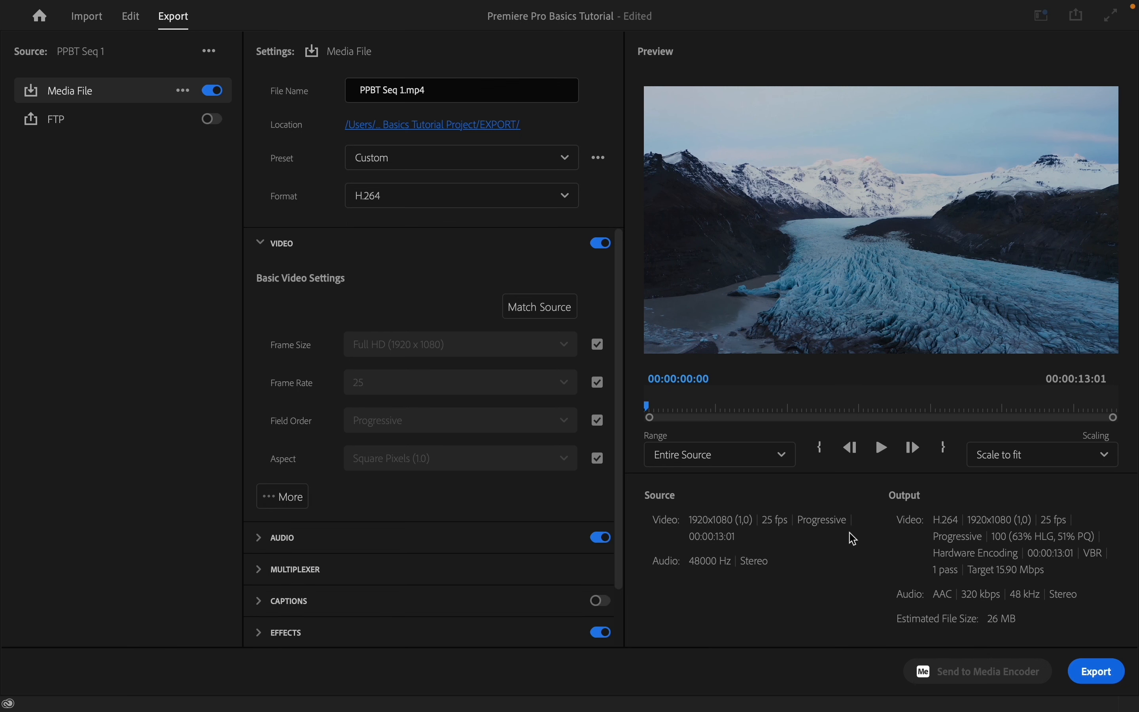
click(1101, 670)
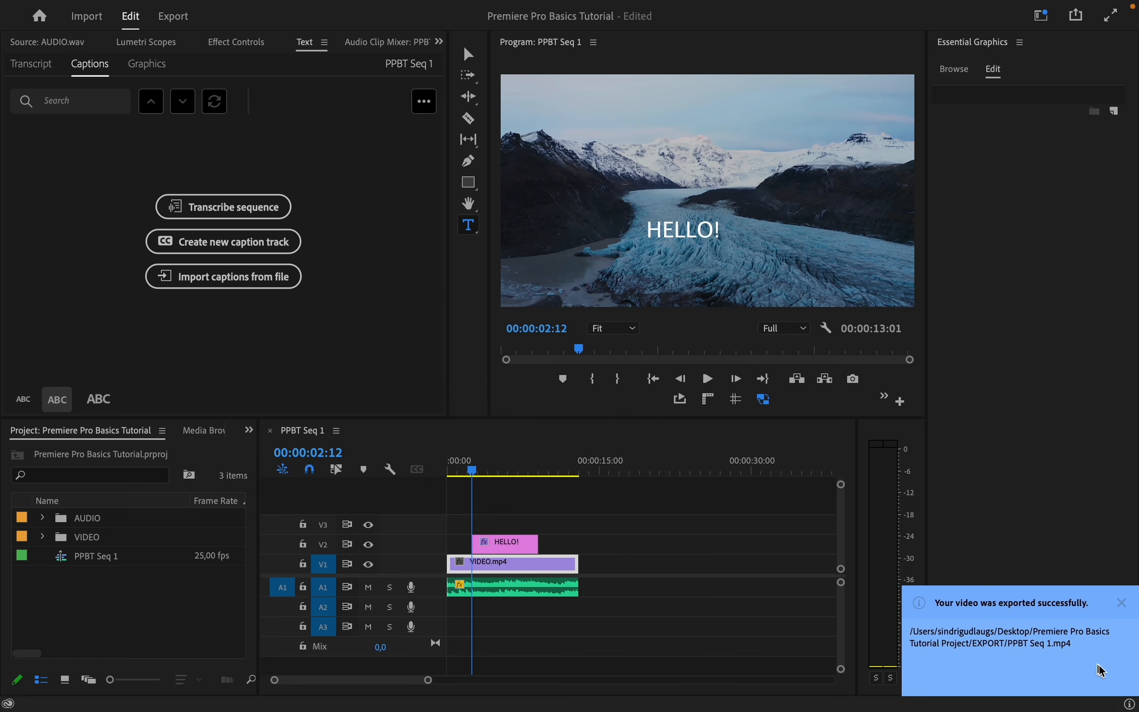
Switch to Finder and open PPBT Seq 1.mp4 from the project's EXPORT folder in QuickTime Player
key(ctrl+Left)
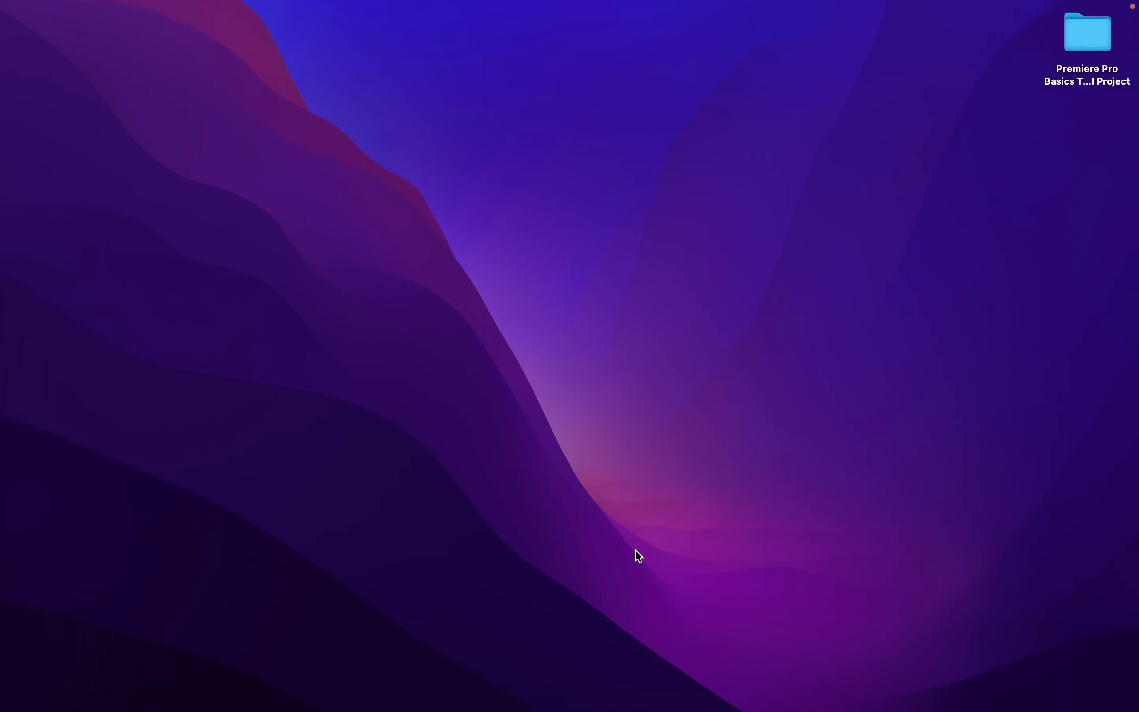
double_click(1086, 39)
double_click(473, 197)
click(413, 167)
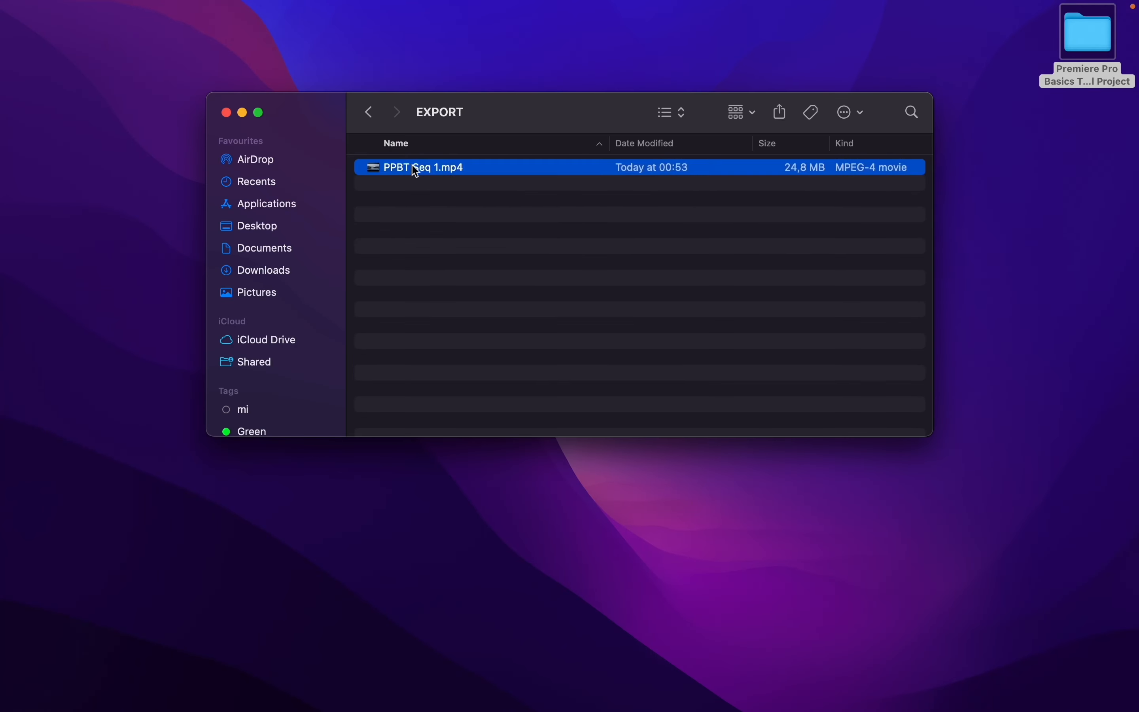
right_click(413, 166)
mouse_move(498, 189)
click(637, 192)
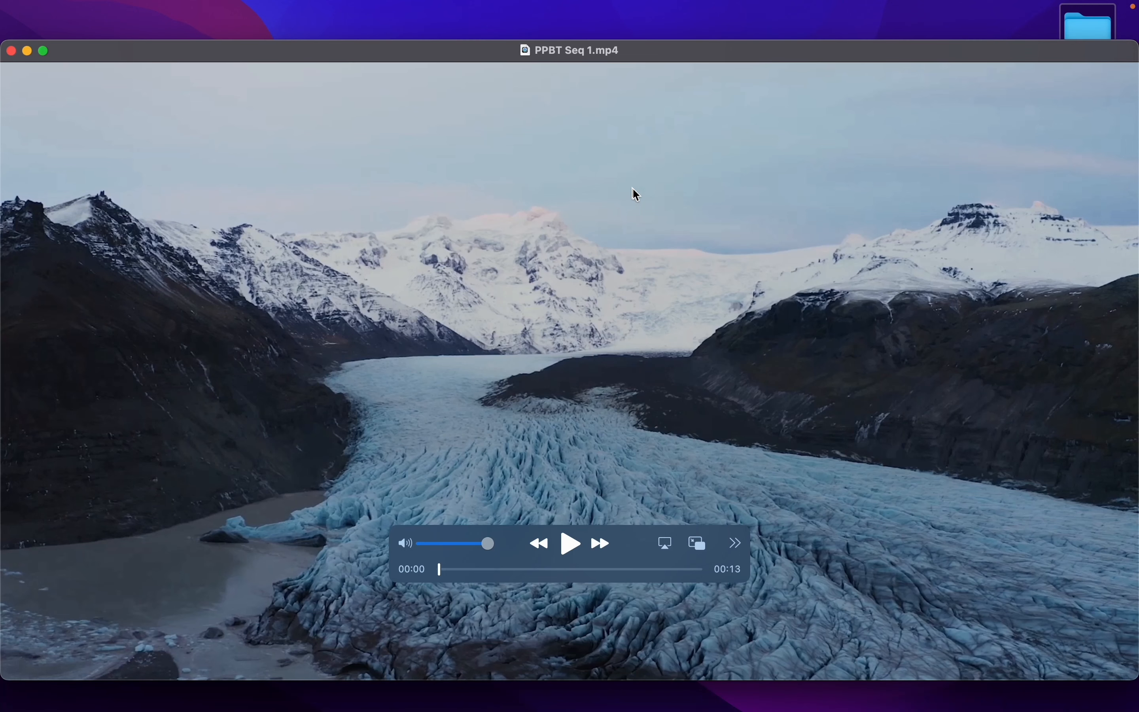
Enlarge the player window to full screen and play the exported video
click(47, 54)
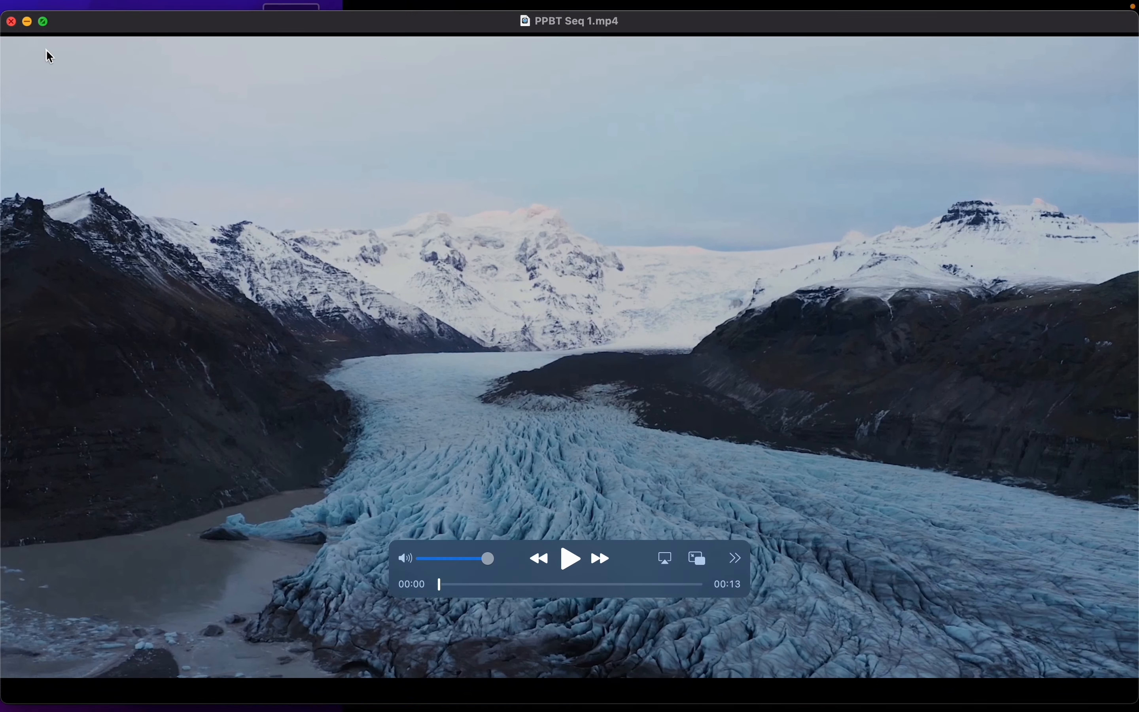
key(space)
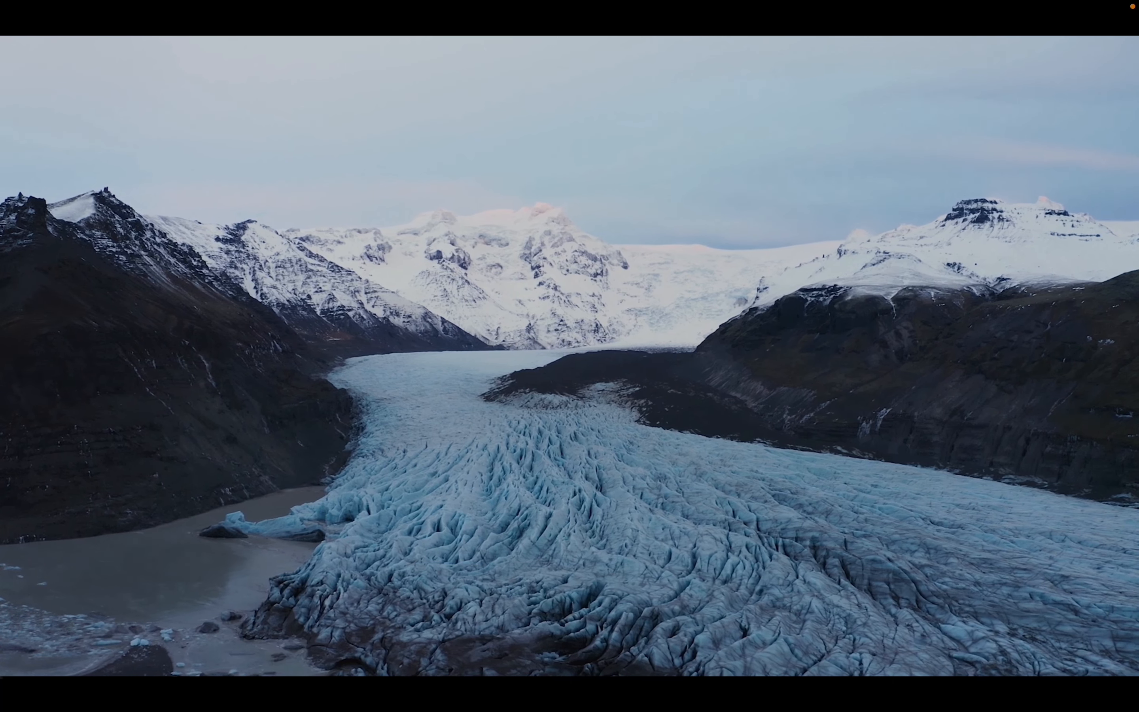